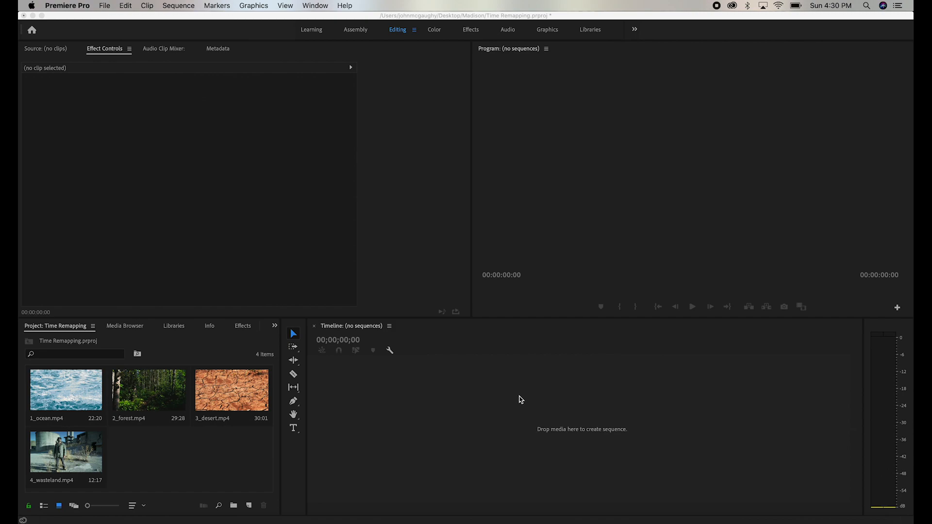
Create a new sequence in the empty timeline from the 1_ocean.mp4 clip.
{"action": "left_click", "coordinate": [629, 513]}
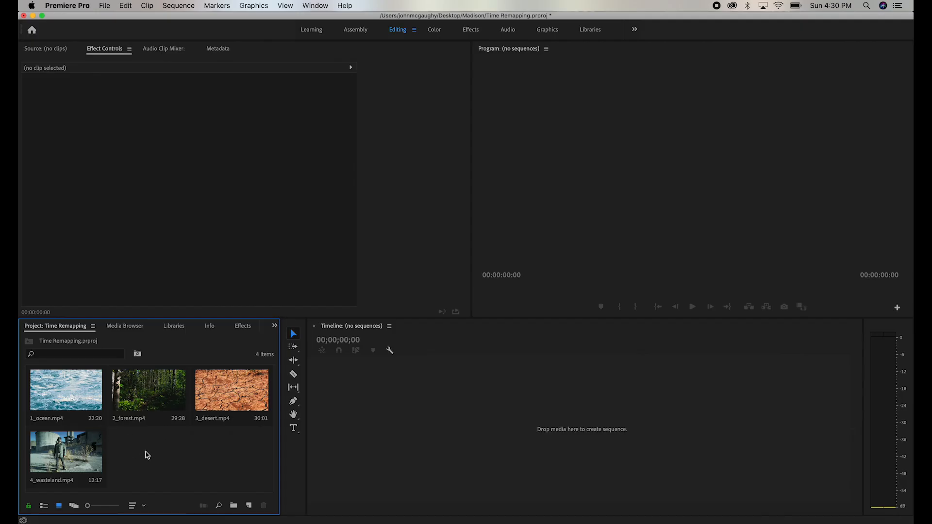
{"action": "left_click", "coordinate": [53, 390]}
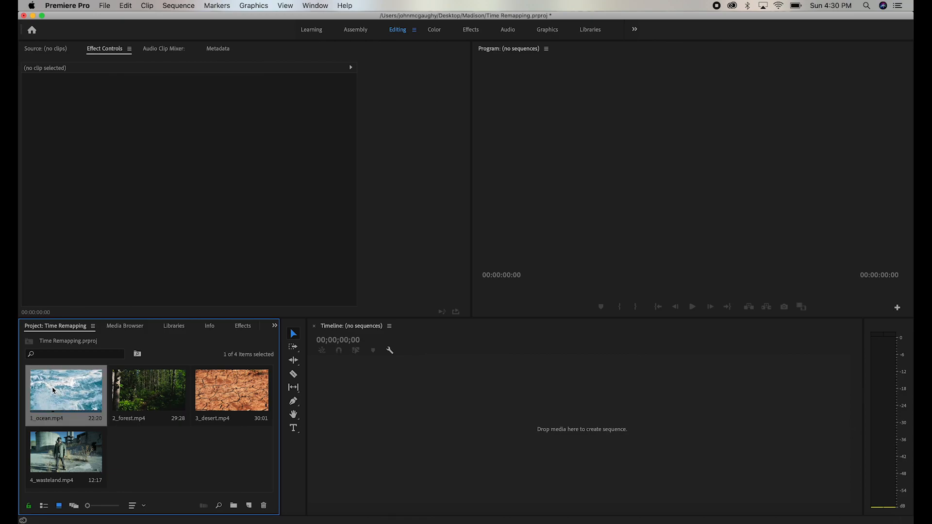
{"action": "left_click_drag", "start_coordinate": [49, 383], "coordinate": [370, 400]}
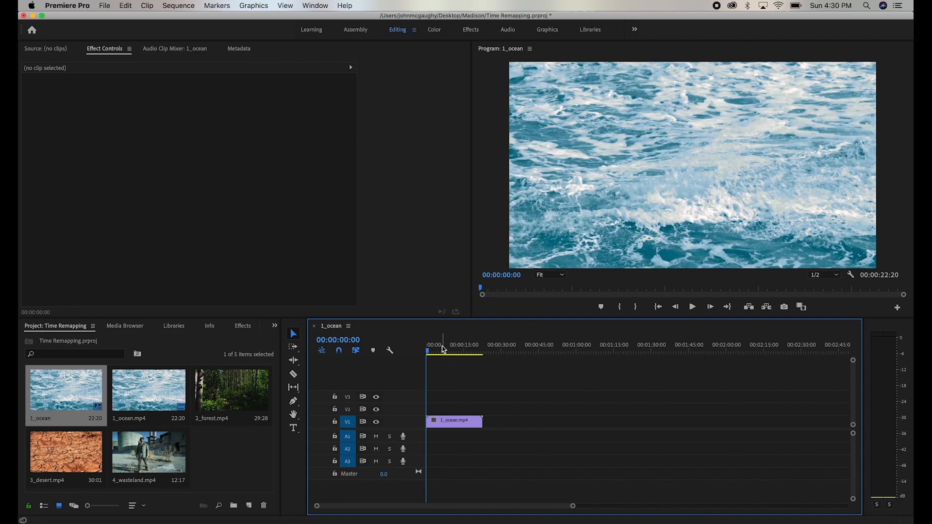
Play the ocean footage from the start of the sequence to review its original speed.
{"action": "key", "text": "space"}
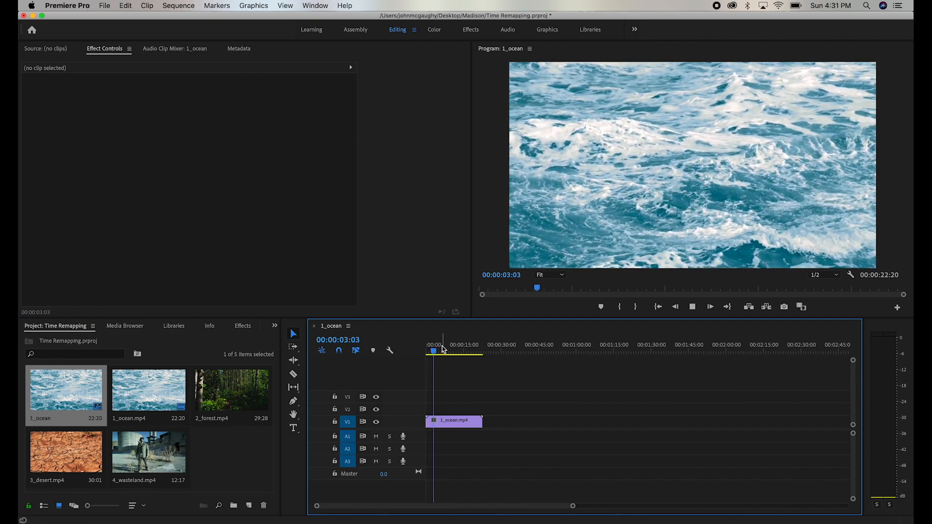
{"action": "left_click_drag", "start_coordinate": [443, 346], "coordinate": [435, 347]}
{"action": "key", "text": "space"}
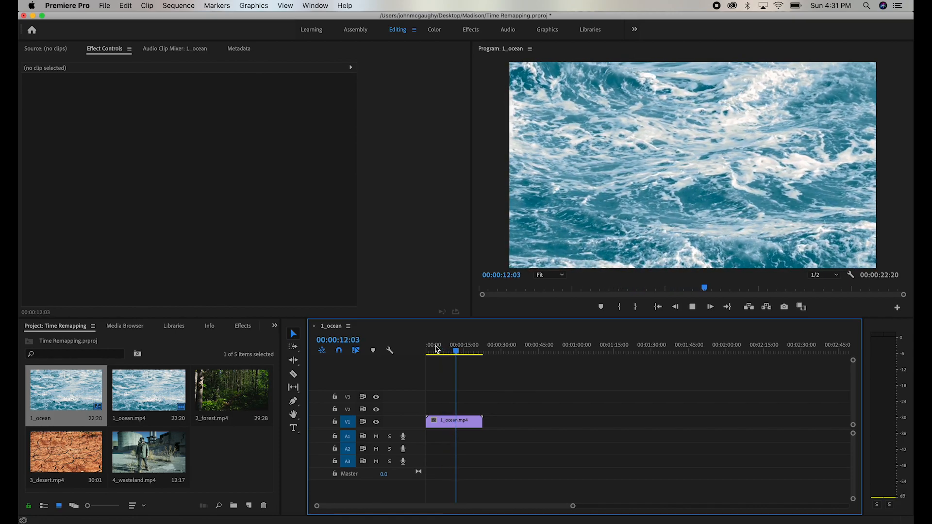
{"action": "key", "text": "space"}
Select the ocean clip in the sequence and examine its Time Remapping speed property.
{"action": "left_click", "coordinate": [456, 421]}
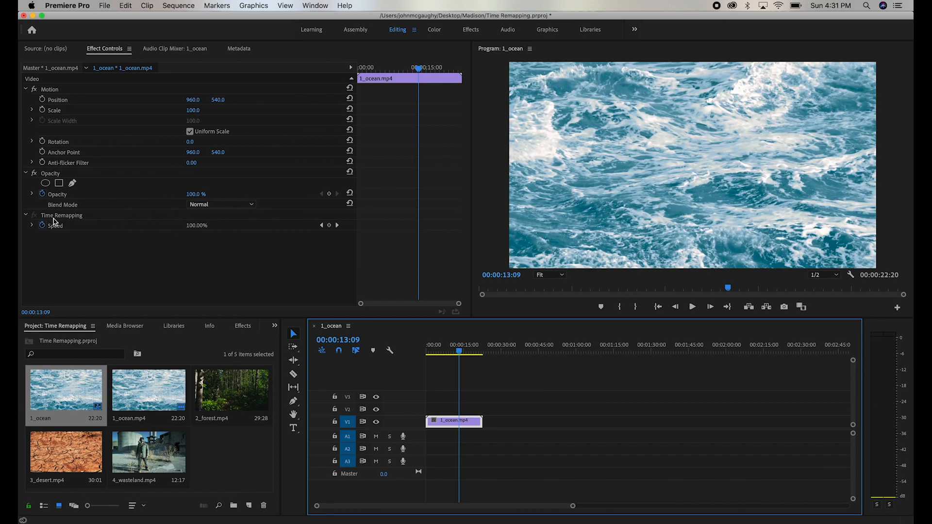
{"action": "left_click", "coordinate": [190, 231]}
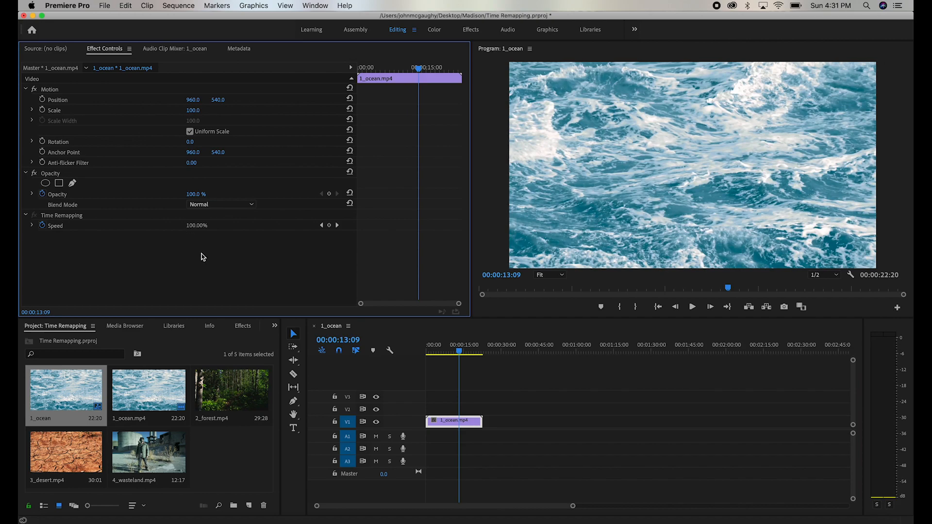
{"action": "left_click", "coordinate": [177, 223]}
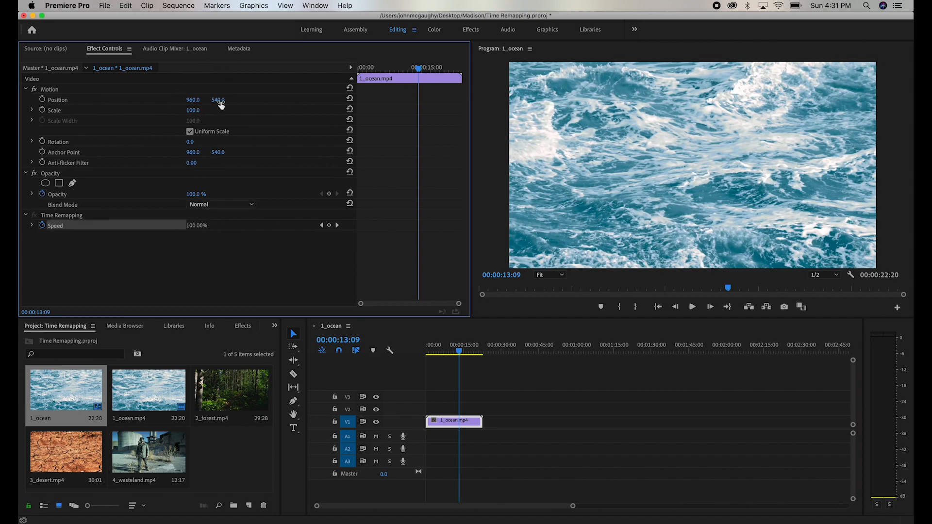
{"action": "left_click", "coordinate": [196, 233]}
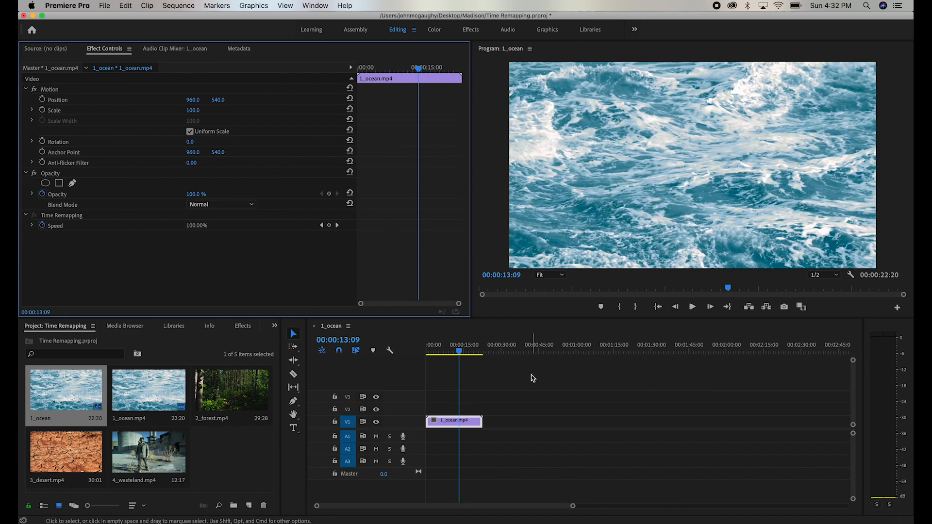
Zoom the timeline in on the ocean clip and increase the video track height to expose the clip's connector line.
{"action": "left_click", "coordinate": [482, 381]}
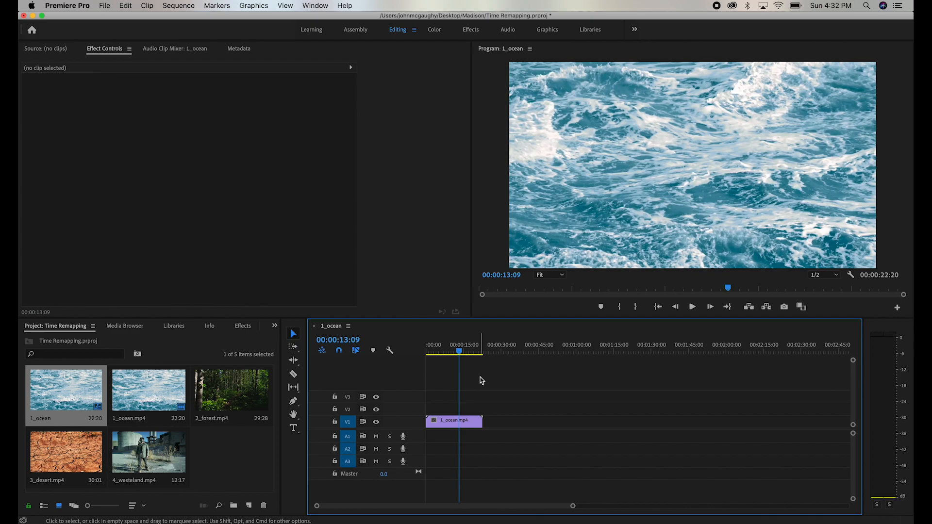
{"action": "key", "text": "equal"}
{"action": "key", "text": "equal"}
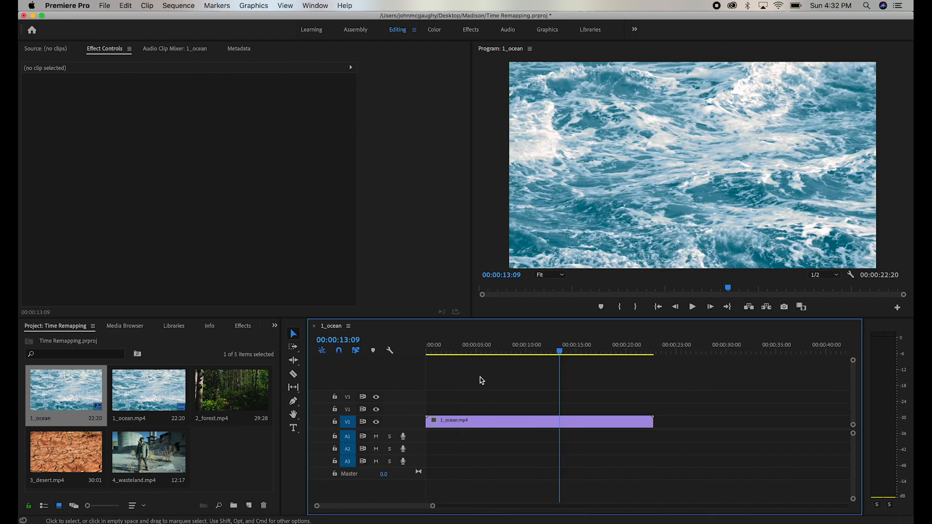
{"action": "key", "text": "equal"}
{"action": "key", "text": "super+equal"}
{"action": "key", "text": "super+equal"}
{"action": "key", "text": "super+equal"}
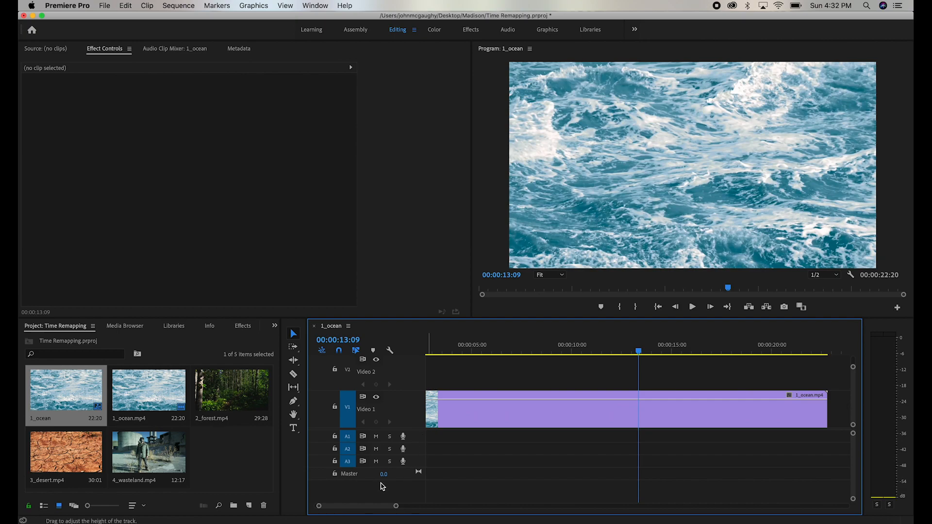
{"action": "left_click_drag", "start_coordinate": [364, 506], "coordinate": [356, 506]}
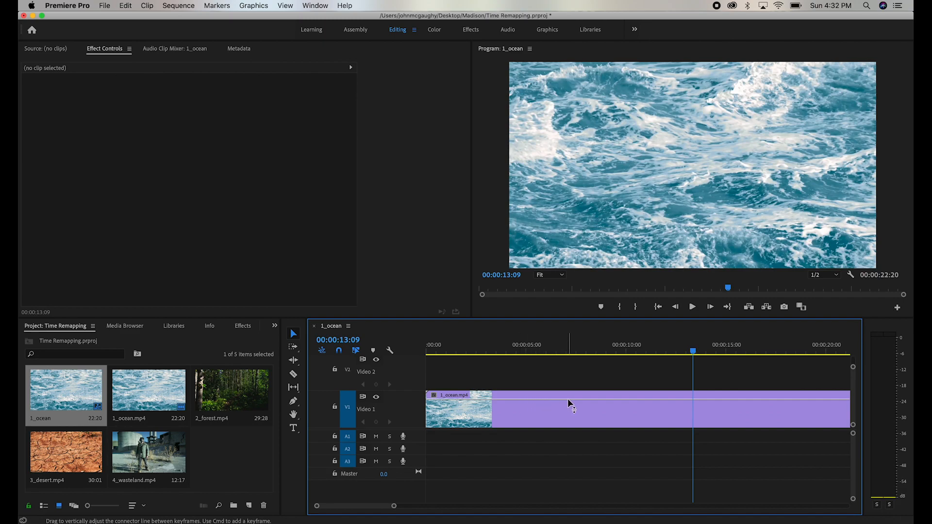
Lower the ocean clip's opacity line to 0 and raise it back to 100.
{"action": "left_click_drag", "start_coordinate": [593, 399], "coordinate": [594, 434]}
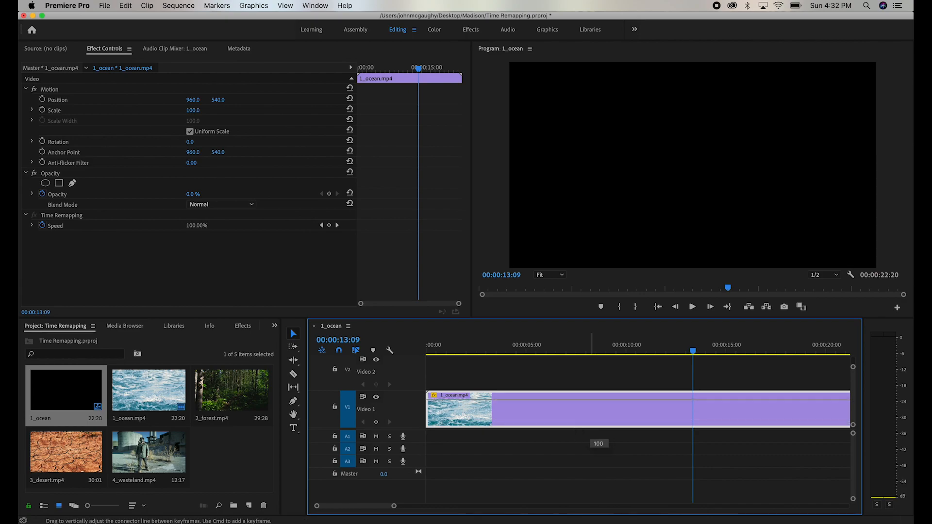
{"action": "left_click_drag", "start_coordinate": [593, 384], "coordinate": [593, 383]}
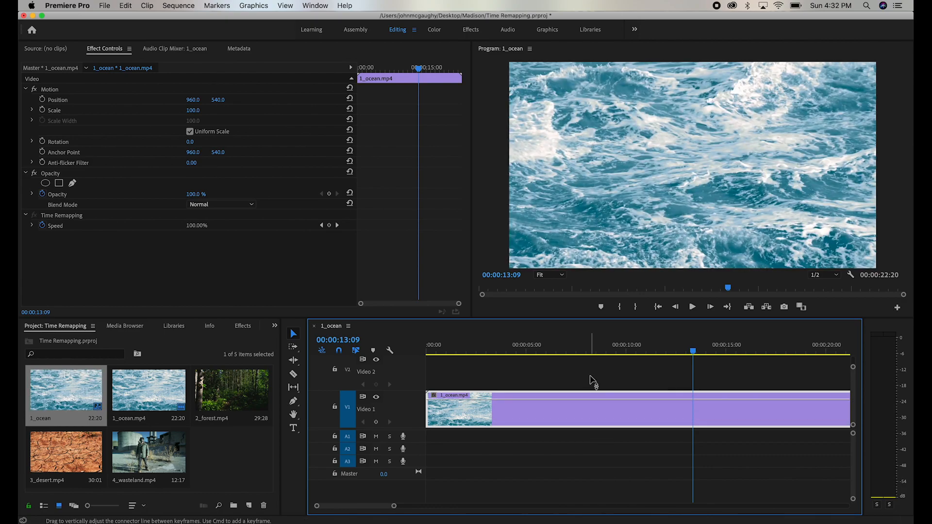
{"action": "left_click", "coordinate": [435, 397]}
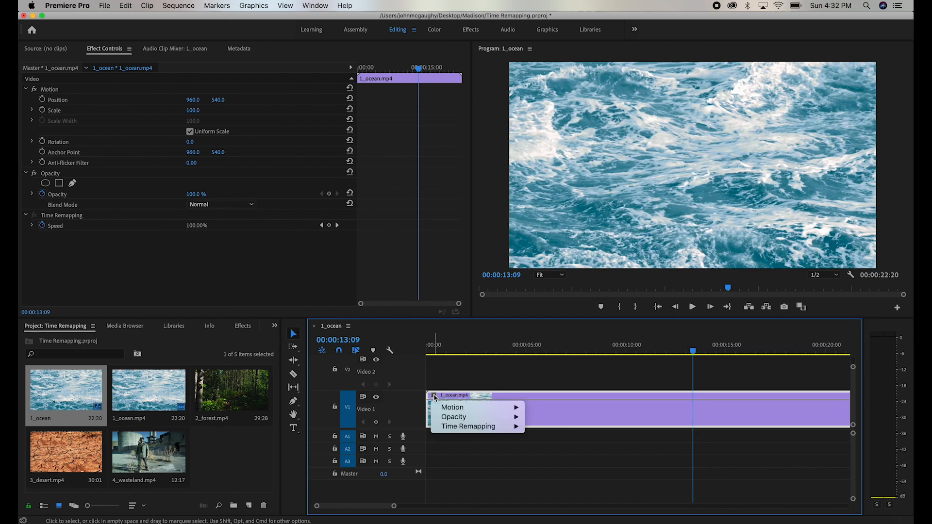
{"action": "left_click", "coordinate": [520, 381]}
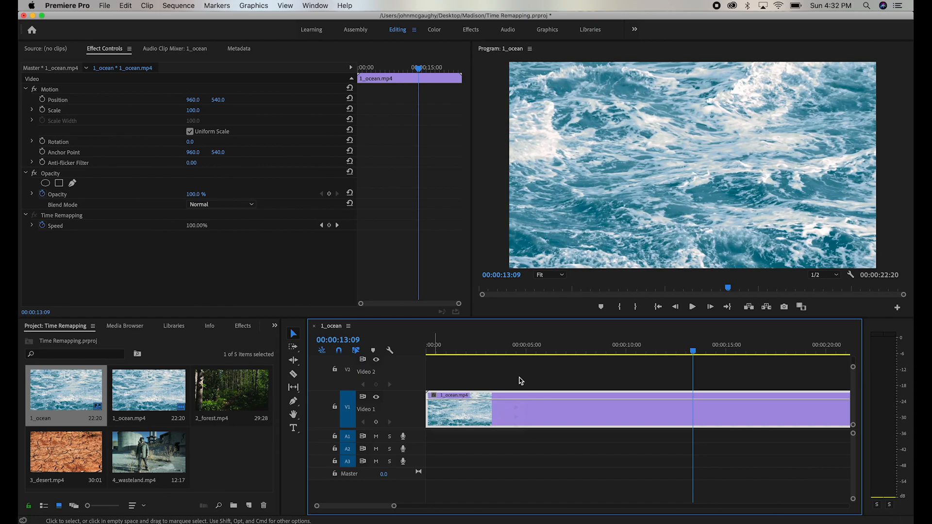
{"action": "right_click", "coordinate": [540, 418]}
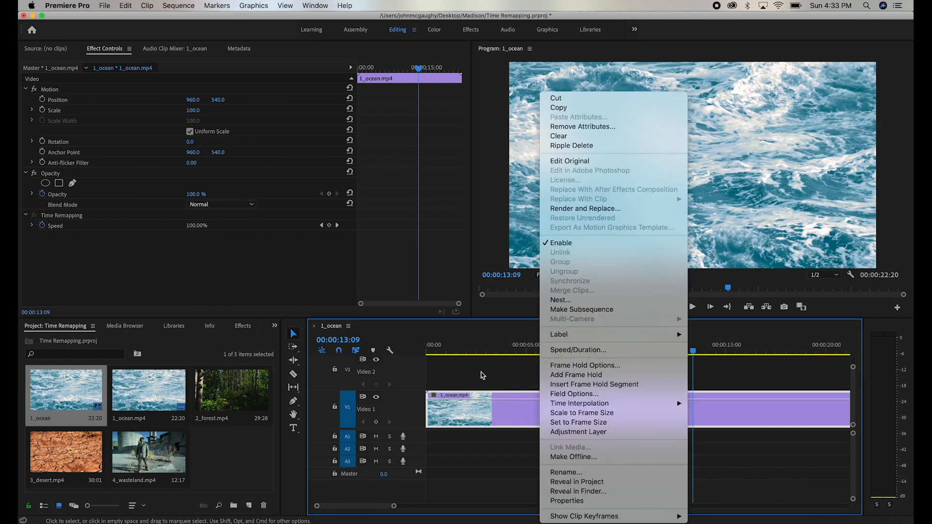
{"action": "left_click", "coordinate": [464, 381]}
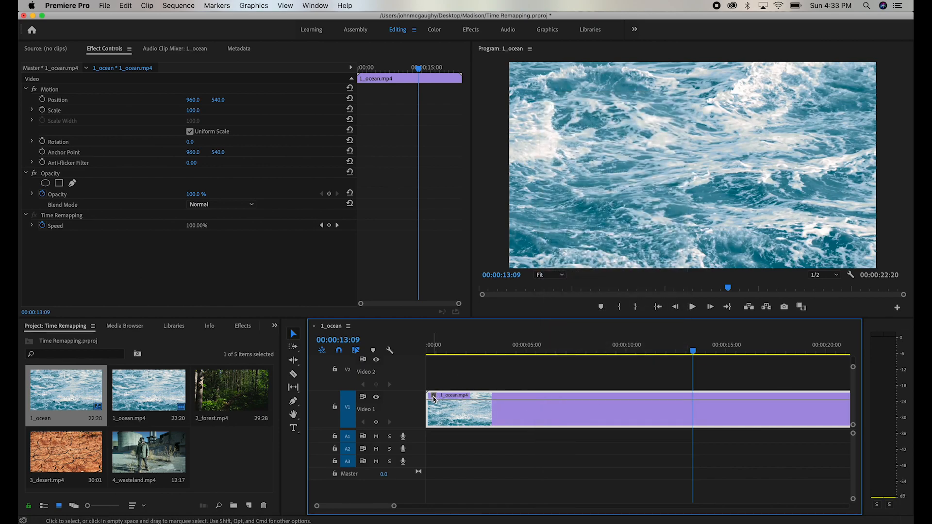
Switch the ocean clip's keyframe line on the track from Opacity to Time Remapping Speed.
{"action": "left_click", "coordinate": [434, 396]}
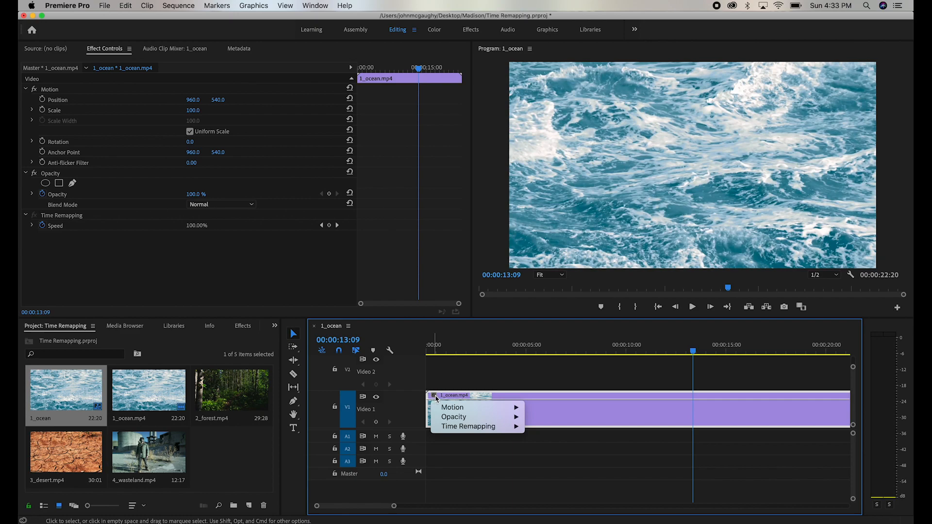
{"action": "mouse_move", "coordinate": [455, 420]}
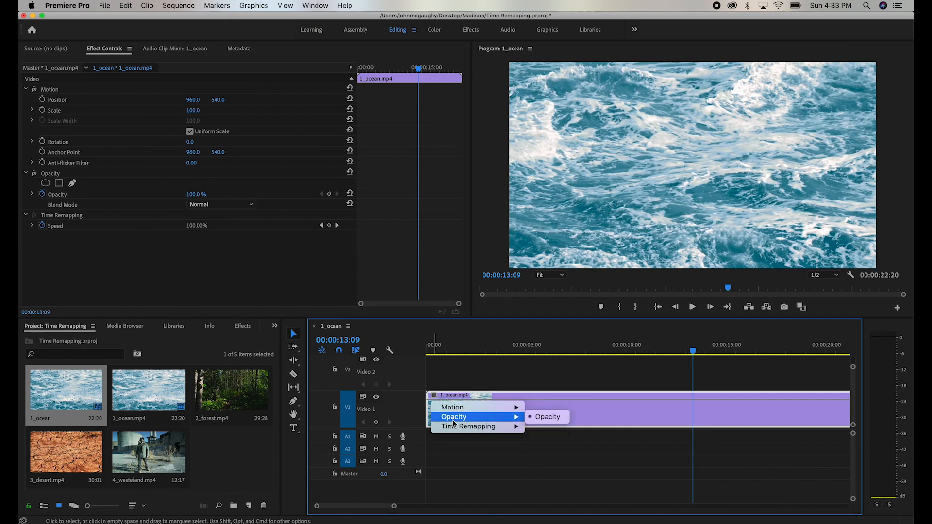
{"action": "left_click", "coordinate": [545, 426]}
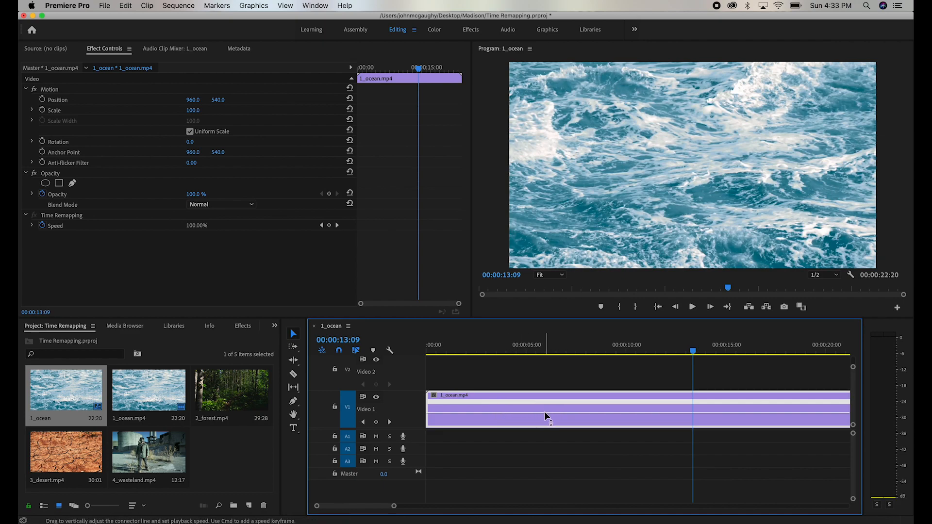
Raise the ocean clip's time remapping speed line to 200% and play the faster footage.
{"action": "mouse_move", "coordinate": [544, 412]}
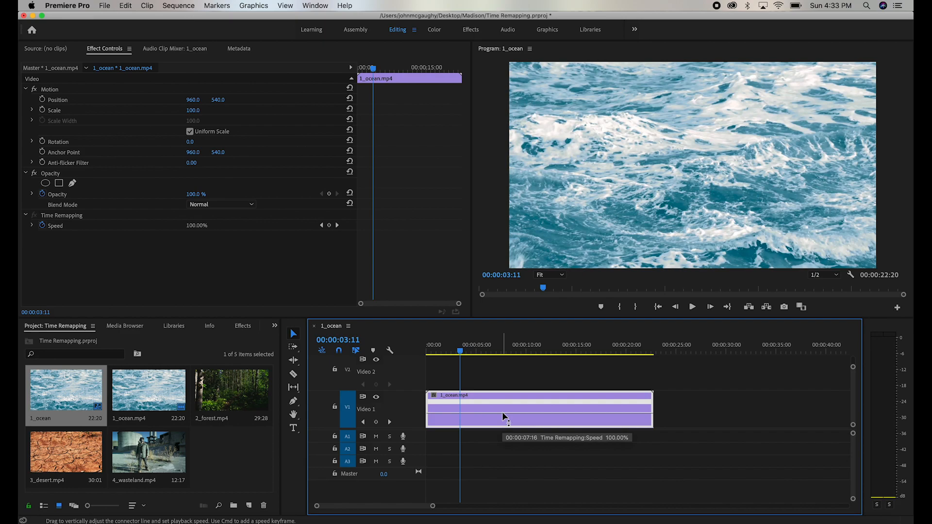
{"action": "left_click_drag", "start_coordinate": [502, 412], "coordinate": [502, 437]}
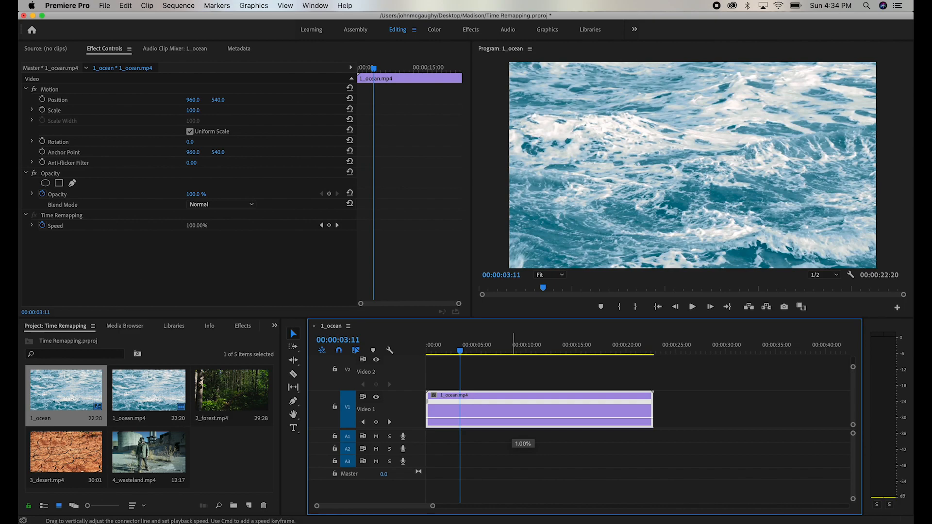
{"action": "left_click_drag", "start_coordinate": [502, 437], "coordinate": [502, 408]}
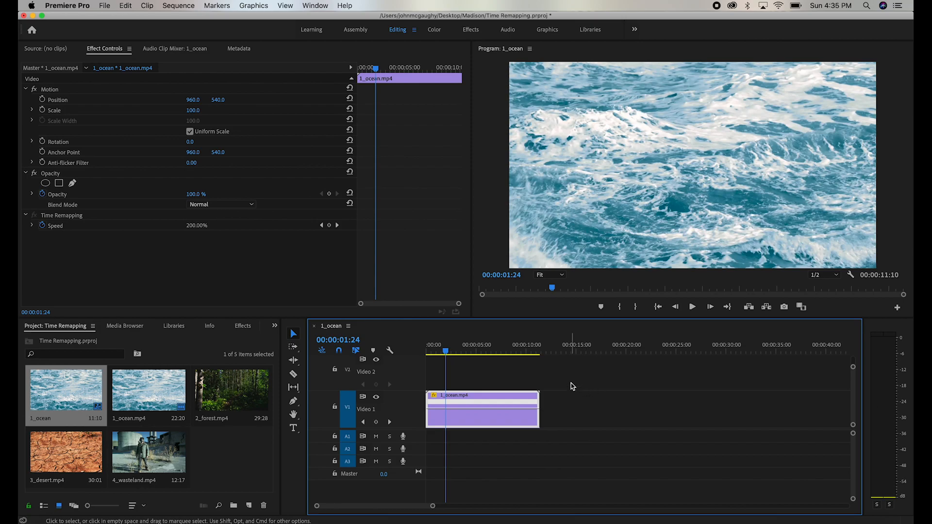
{"action": "key", "text": "space"}
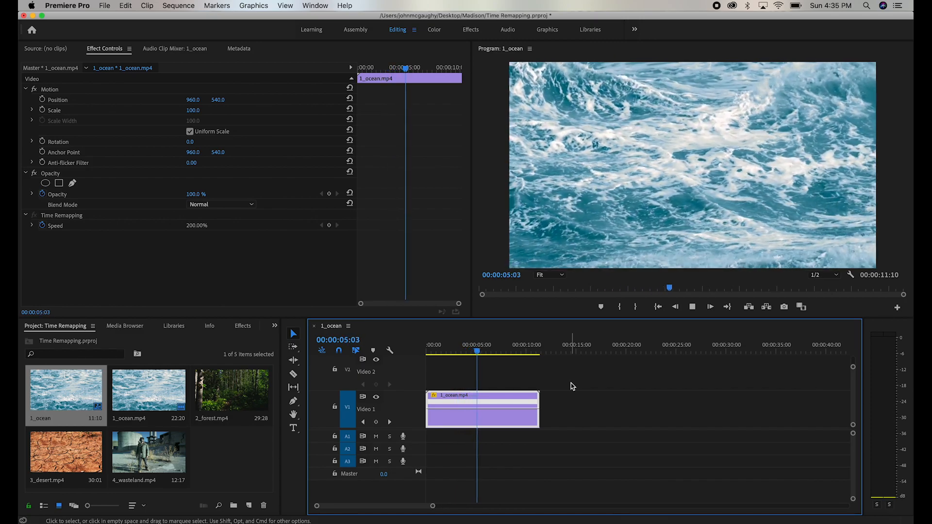
{"action": "key", "text": "space"}
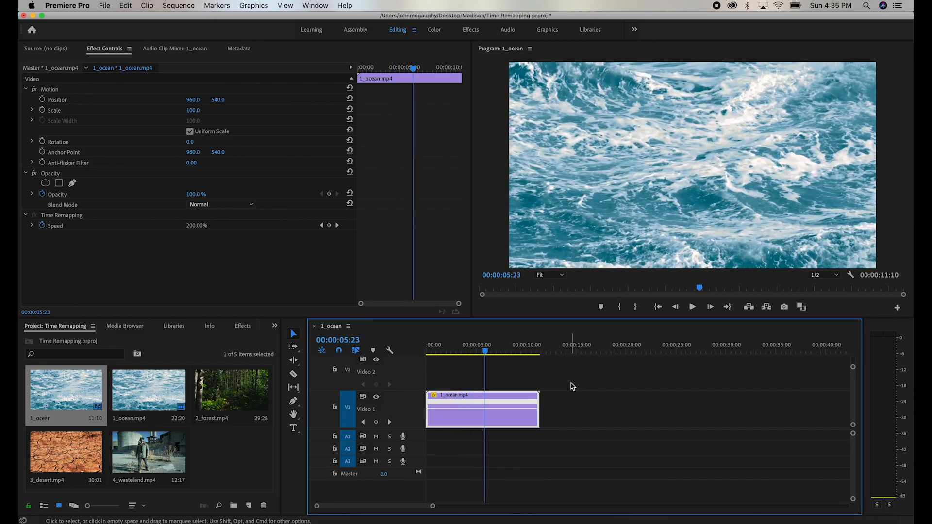
Undo the 200% speed change and play the ocean clip at its original speed.
{"action": "key", "text": "super+z"}
{"action": "key", "text": "space"}
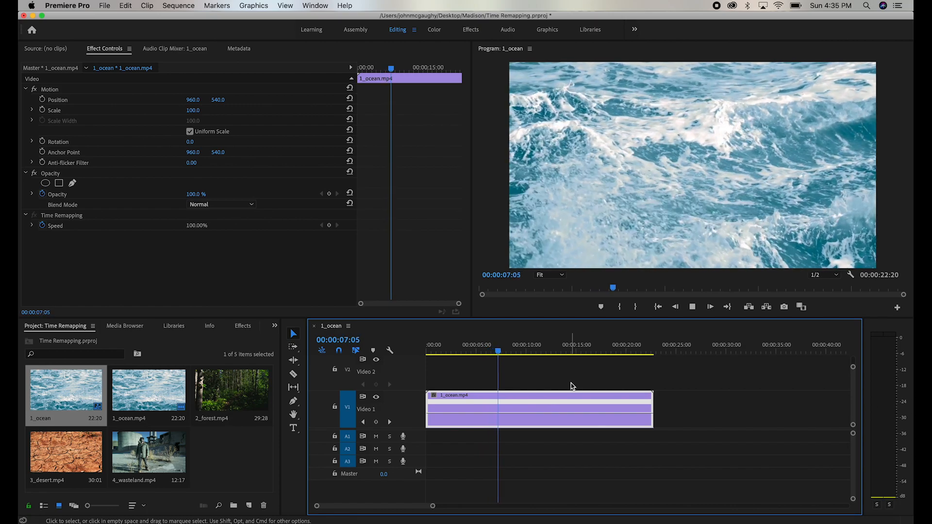
{"action": "key", "text": "space"}
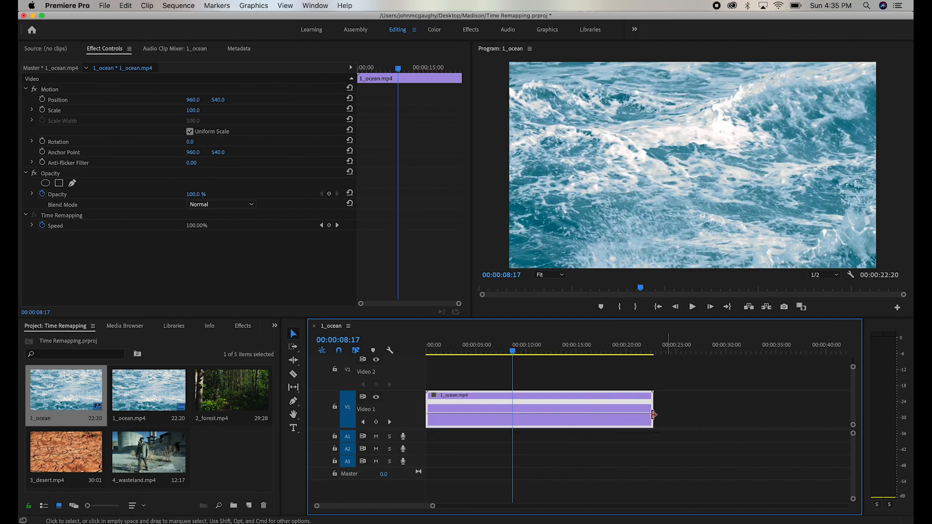
Raise the ocean clip's speed line to 300% and play the accelerated footage from the beginning.
{"action": "left_click_drag", "start_coordinate": [523, 413], "coordinate": [522, 344]}
{"action": "key", "text": "super+z"}
{"action": "left_click", "coordinate": [534, 415]}
{"action": "left_click_drag", "start_coordinate": [534, 415], "coordinate": [535, 414]}
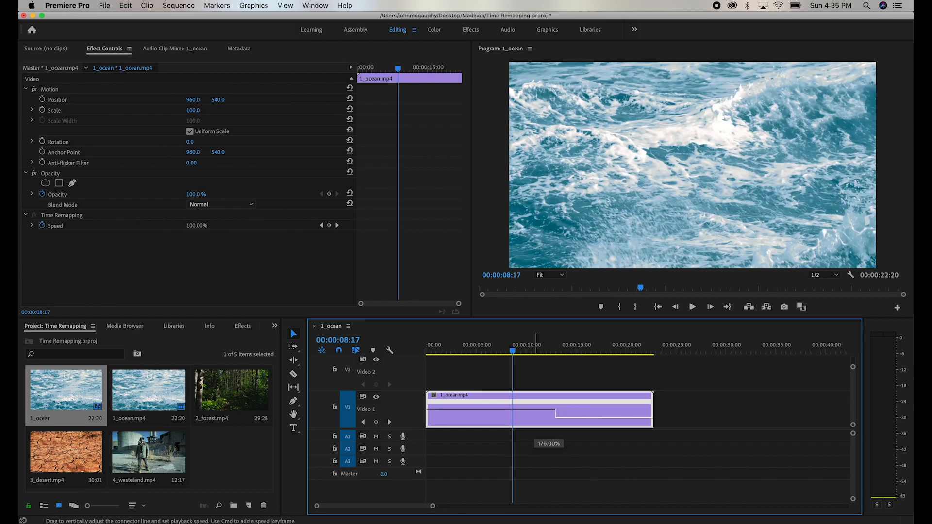
{"action": "left_click_drag", "start_coordinate": [536, 388], "coordinate": [536, 327]}
{"action": "left_click_drag", "start_coordinate": [462, 348], "coordinate": [404, 347]}
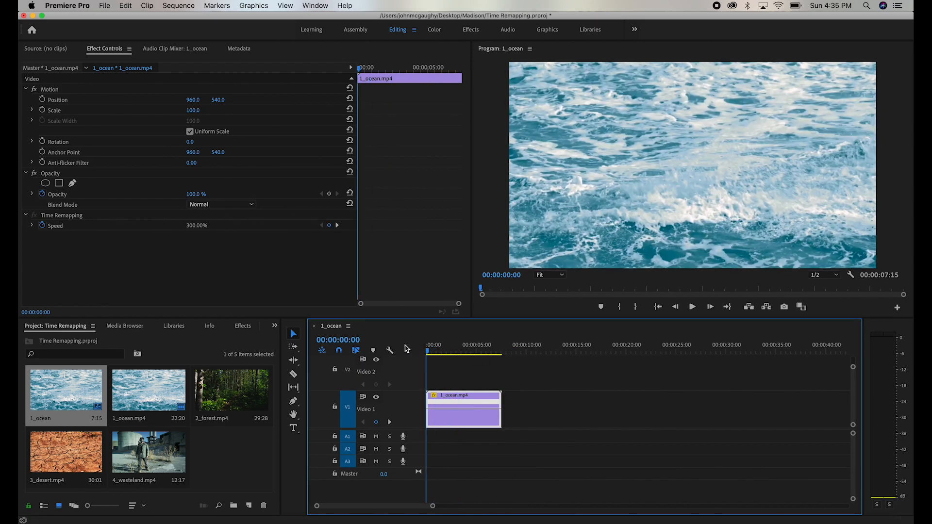
{"action": "key", "text": "space"}
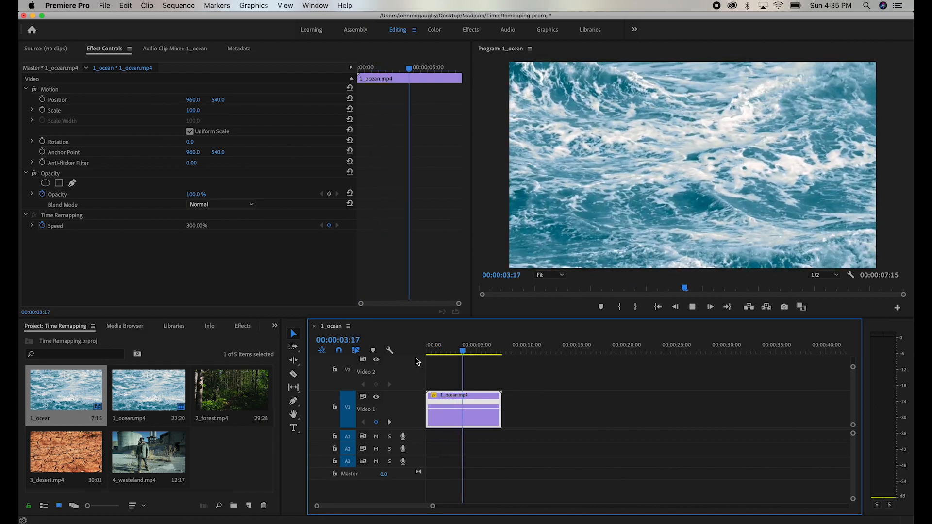
{"action": "left_click_drag", "start_coordinate": [469, 346], "coordinate": [438, 349]}
{"action": "key", "text": "space"}
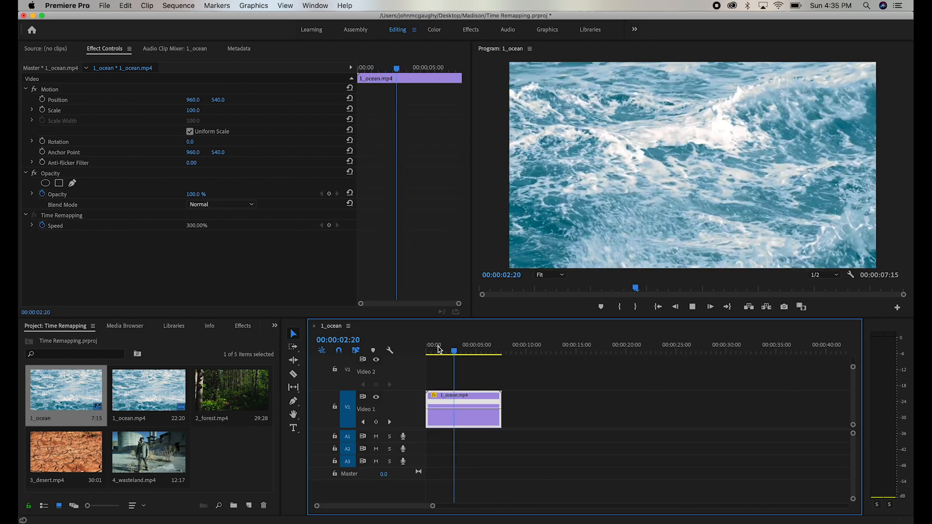
Undo the 300% speed change, play the restored clip, and place the playhead at 00:00:07:24.
{"action": "key", "text": "super+z"}
{"action": "left_click_drag", "start_coordinate": [458, 344], "coordinate": [484, 346]}
{"action": "key", "text": "space"}
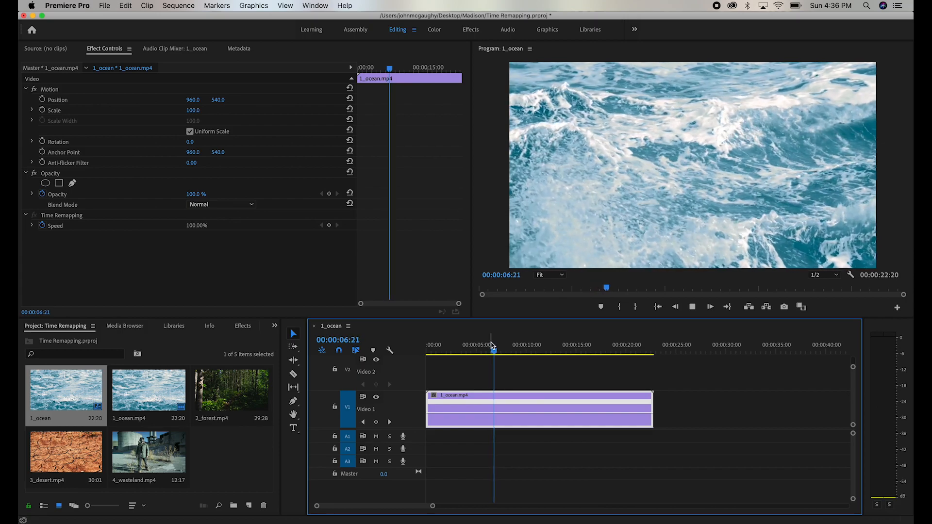
{"action": "mouse_move", "coordinate": [504, 346]}
{"action": "left_mouse_down"}
{"action": "mouse_move", "coordinate": [451, 351]}
{"action": "mouse_move", "coordinate": [507, 356]}
{"action": "left_mouse_up"}
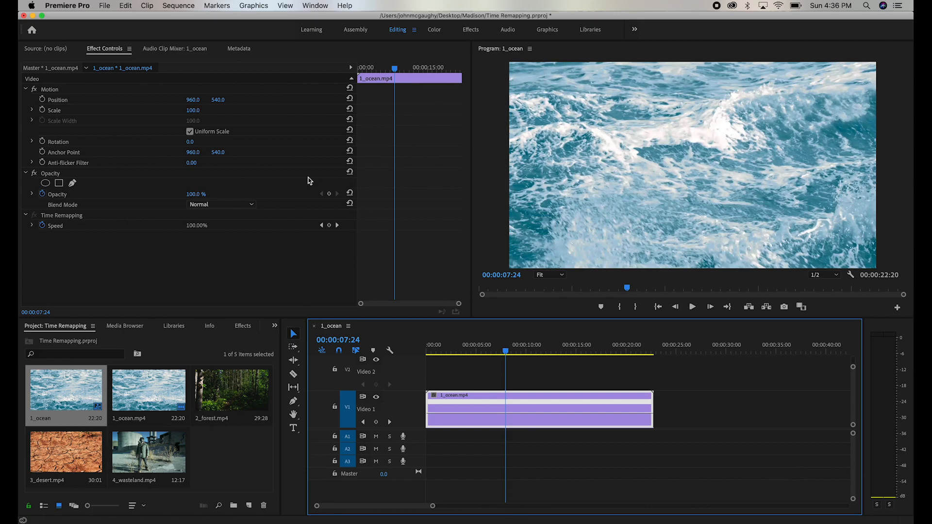
Add a speed keyframe to the ocean clip at about 00:00:11:00 and play the footage across it.
{"action": "left_click_drag", "start_coordinate": [511, 349], "coordinate": [469, 350]}
{"action": "key", "text": "space"}
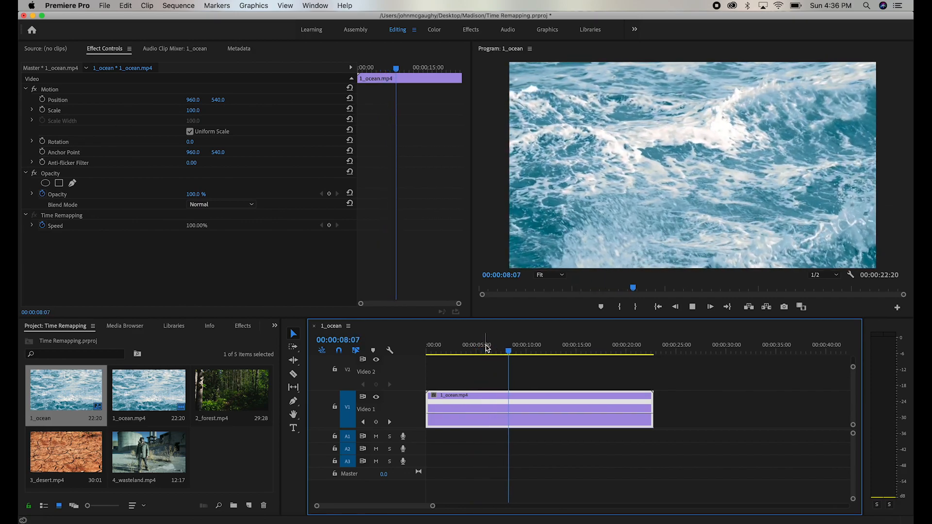
{"action": "mouse_move", "coordinate": [514, 345]}
{"action": "left_mouse_down"}
{"action": "mouse_move", "coordinate": [501, 347]}
{"action": "mouse_move", "coordinate": [529, 346]}
{"action": "mouse_move", "coordinate": [487, 350]}
{"action": "mouse_move", "coordinate": [509, 347]}
{"action": "left_mouse_up"}
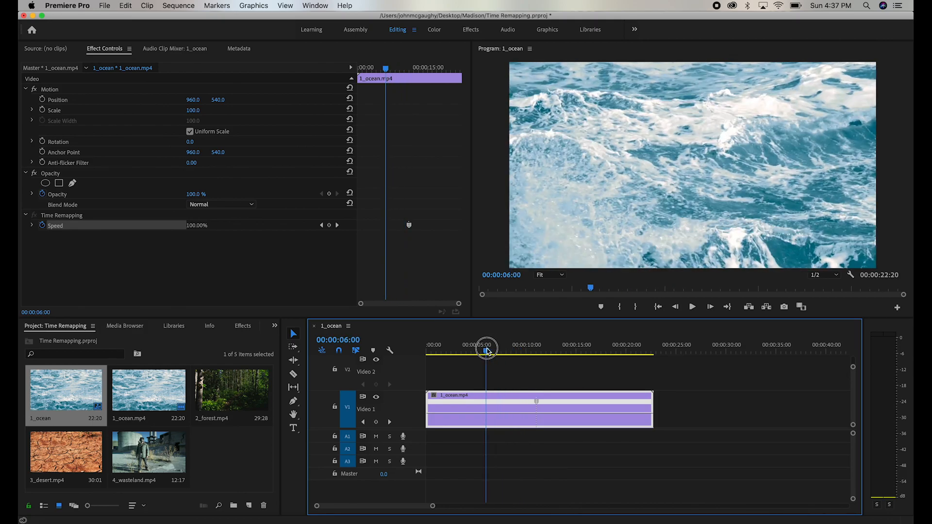
{"action": "key", "text": "space"}
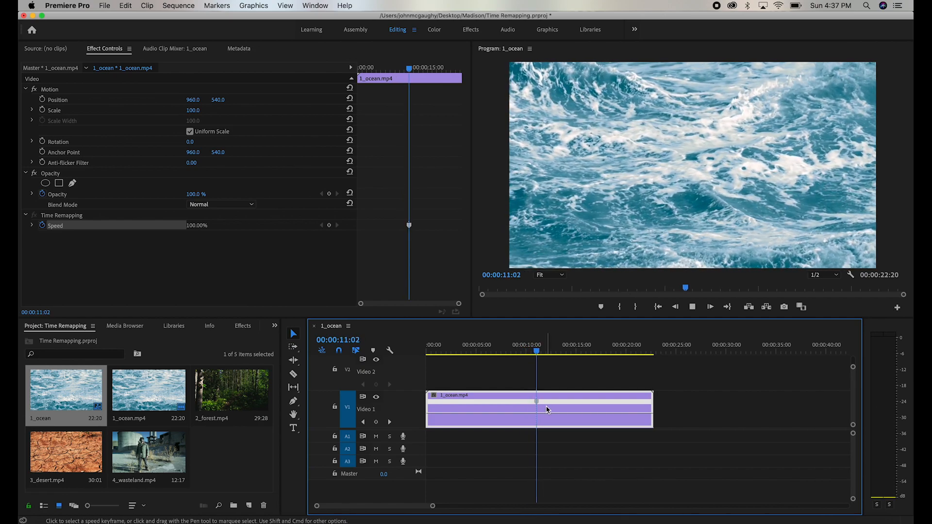
{"action": "key", "text": "space"}
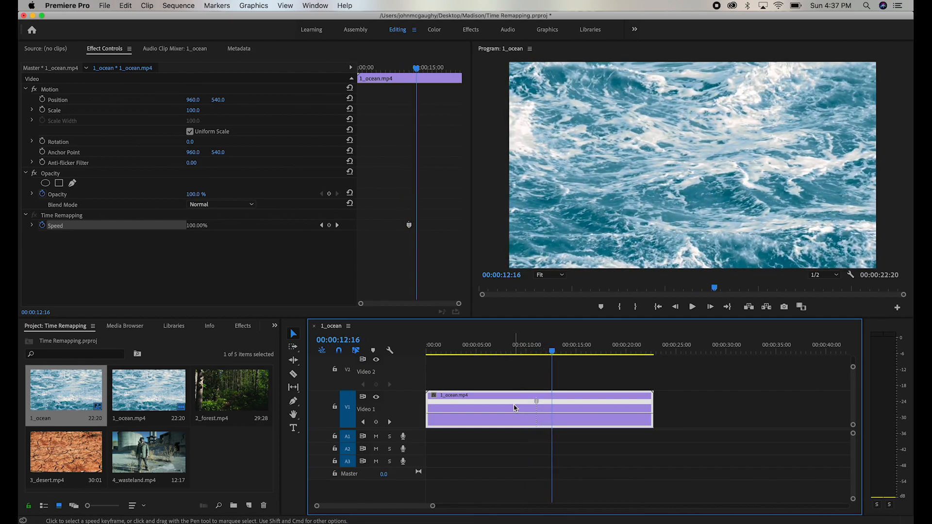
Raise the ocean clip's speed before the keyframe to 300% and play the footage across the abrupt speed change.
{"action": "left_click_drag", "start_coordinate": [505, 414], "coordinate": [505, 410]}
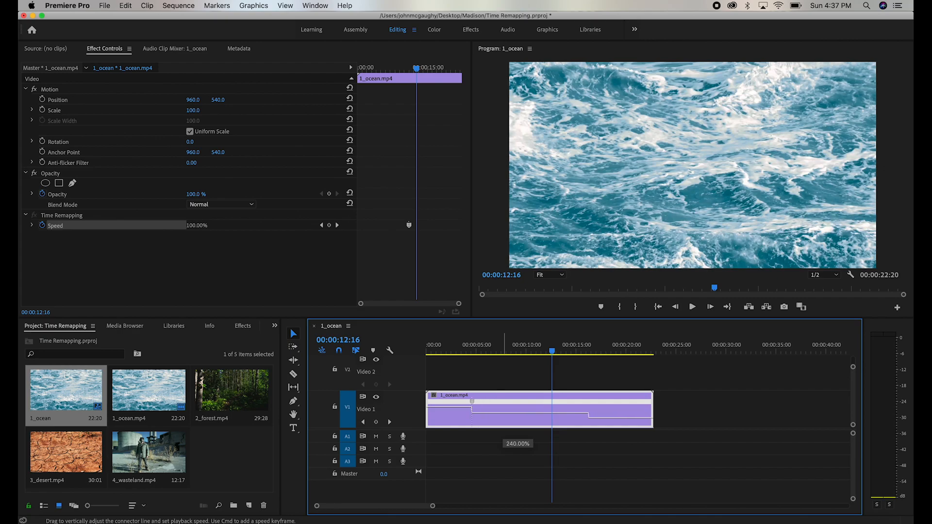
{"action": "left_click_drag", "start_coordinate": [504, 407], "coordinate": [505, 405]}
{"action": "left_click_drag", "start_coordinate": [471, 345], "coordinate": [442, 346]}
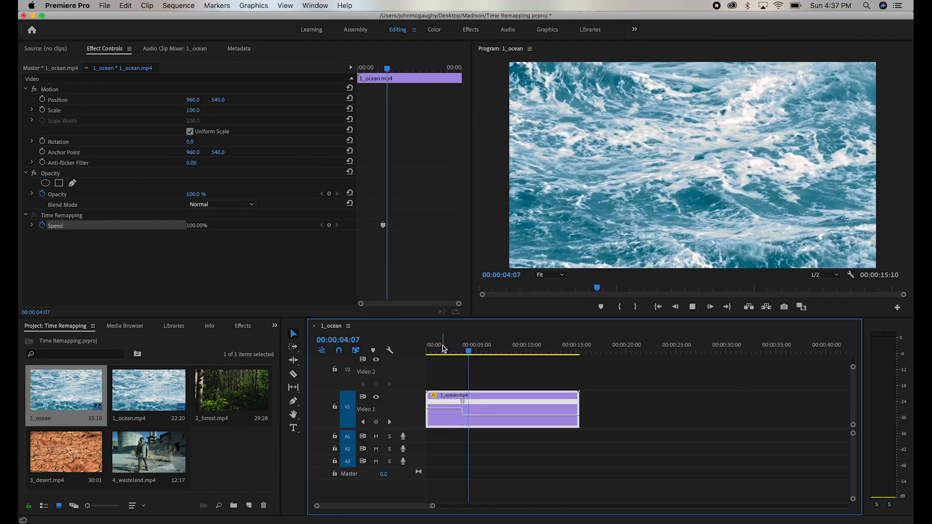
{"action": "key", "text": "space"}
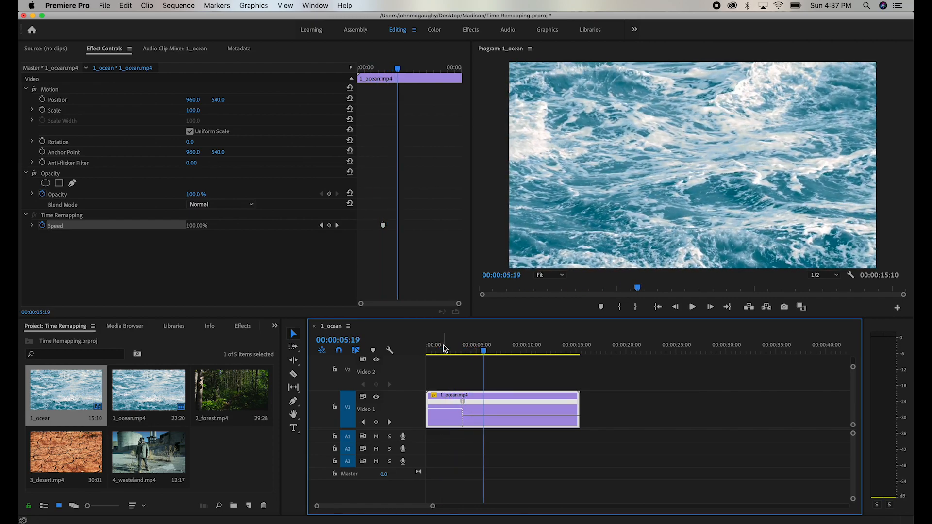
{"action": "left_click", "coordinate": [444, 349]}
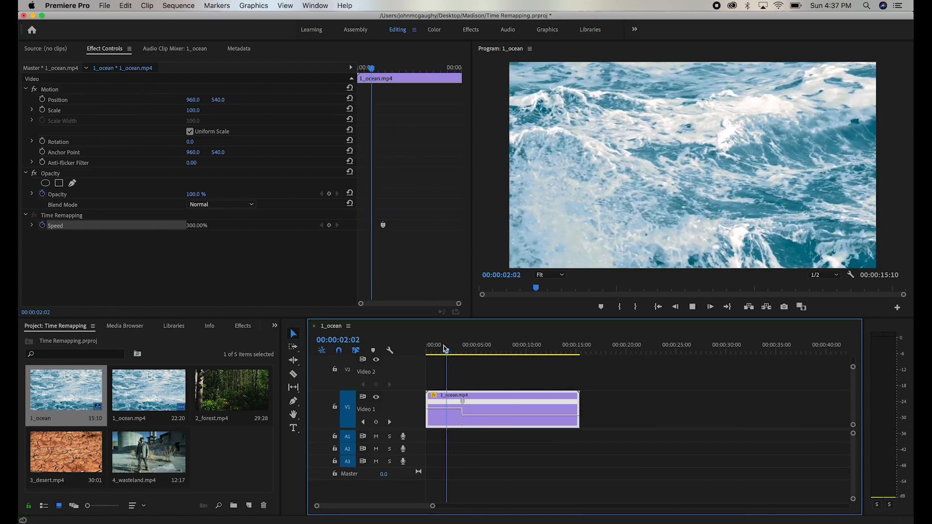
{"action": "key", "text": "space"}
{"action": "left_click", "coordinate": [445, 345]}
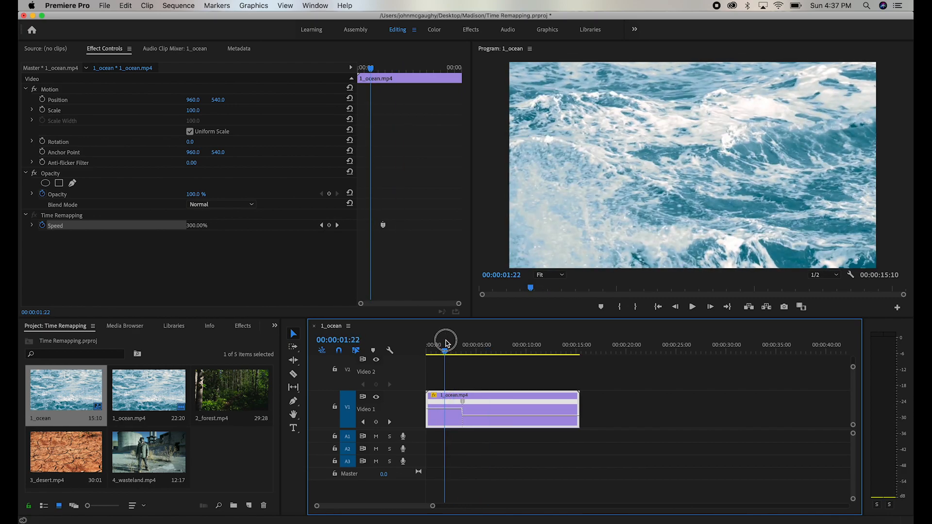
{"action": "key", "text": "space"}
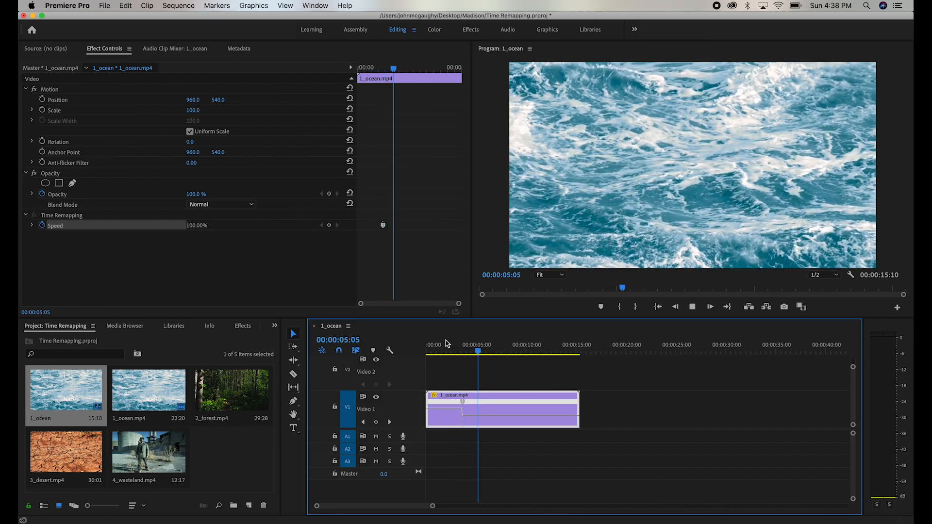
{"action": "key", "text": "space"}
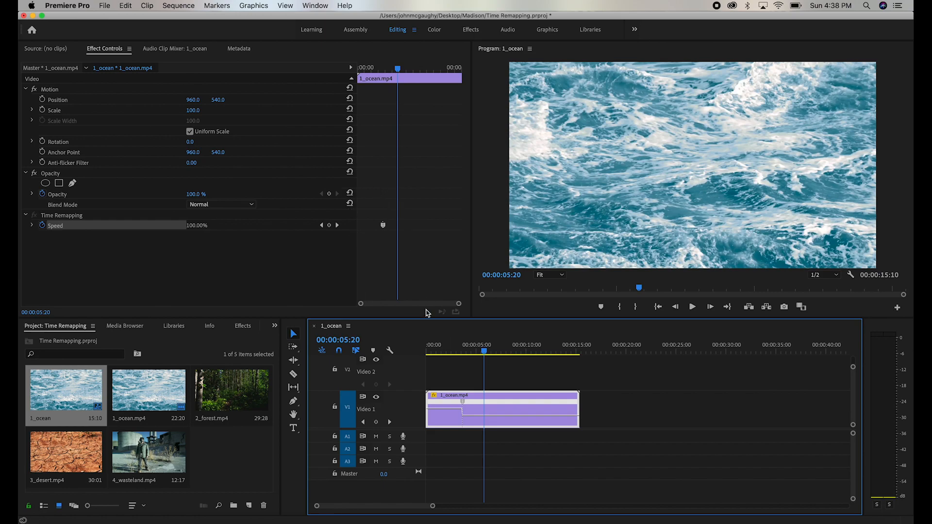
Split the ocean clip's speed keyframe into a gradual transition ending at about 7 seconds, and play the speed ramp.
{"action": "left_click", "coordinate": [384, 229]}
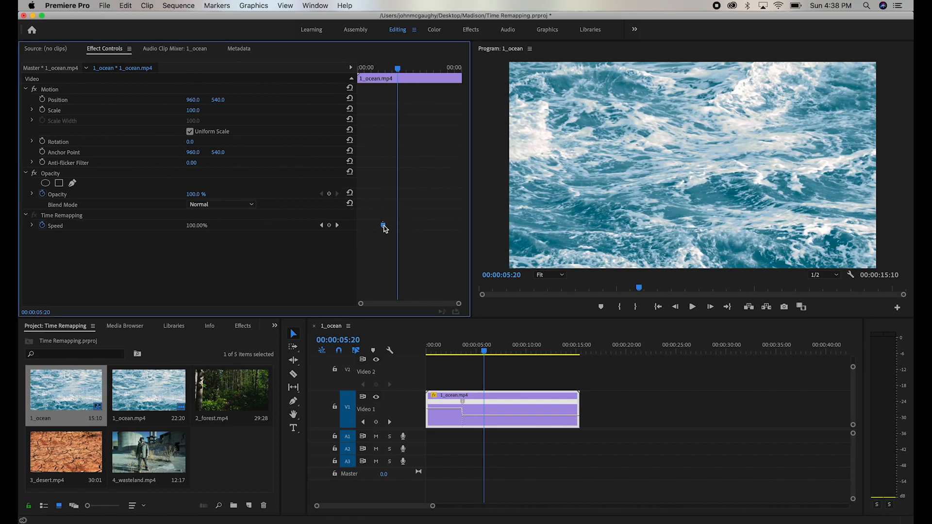
{"action": "left_click", "coordinate": [465, 405]}
{"action": "left_click_drag", "start_coordinate": [465, 404], "coordinate": [468, 407]}
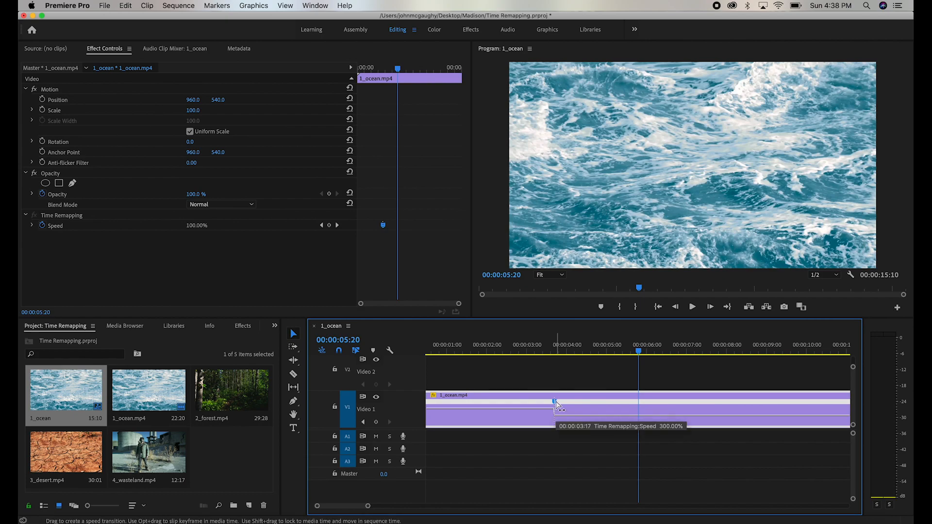
{"action": "left_click_drag", "start_coordinate": [556, 403], "coordinate": [701, 403]}
{"action": "left_click", "coordinate": [475, 355]}
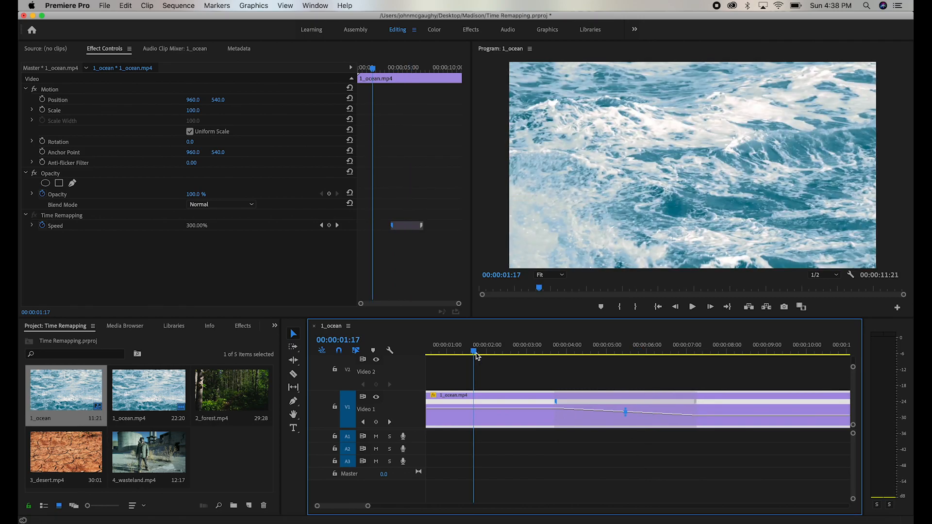
{"action": "key", "text": "space"}
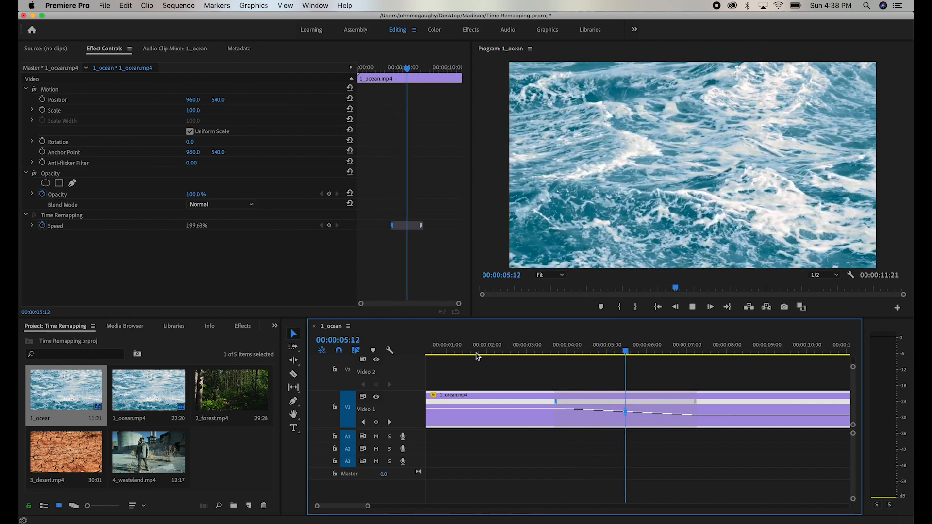
{"action": "key", "text": "space"}
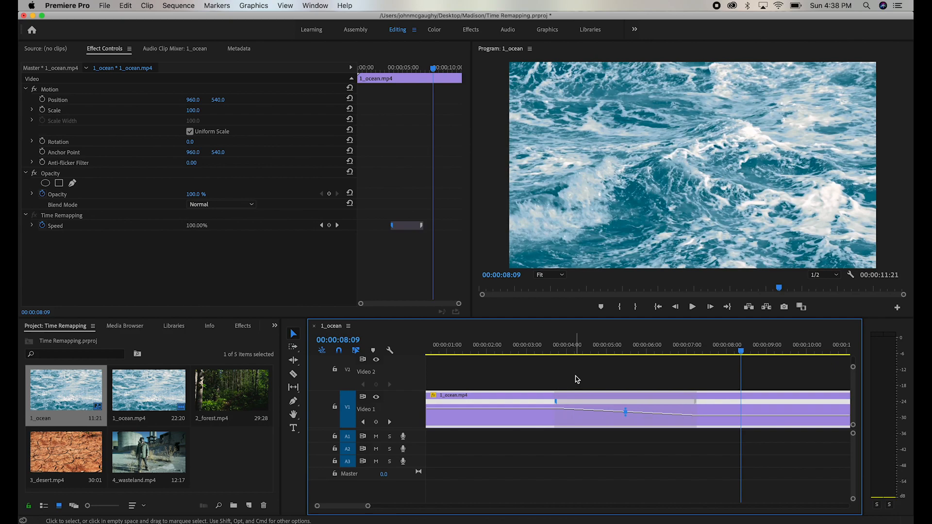
Increase the height of the Video 1 track to enlarge the ocean clip's speed transition.
{"action": "left_click", "coordinate": [577, 379]}
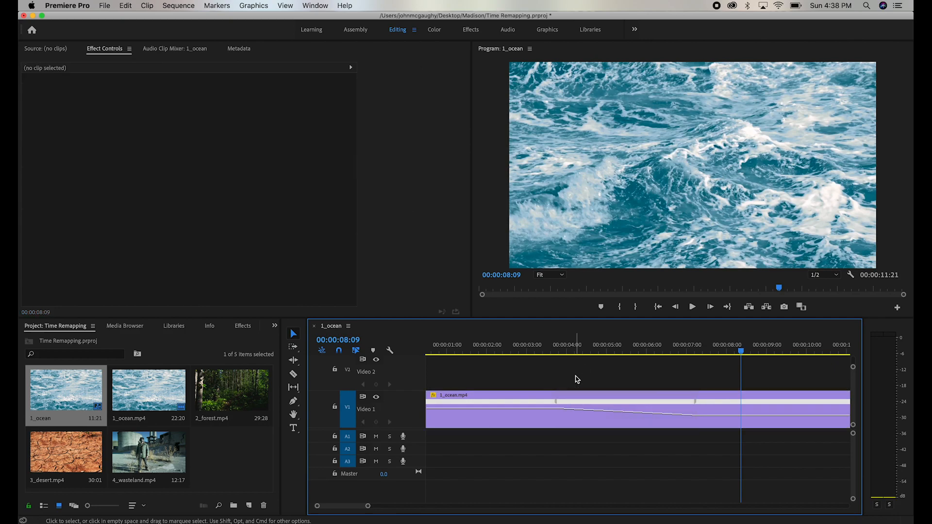
{"action": "left_click", "coordinate": [556, 407]}
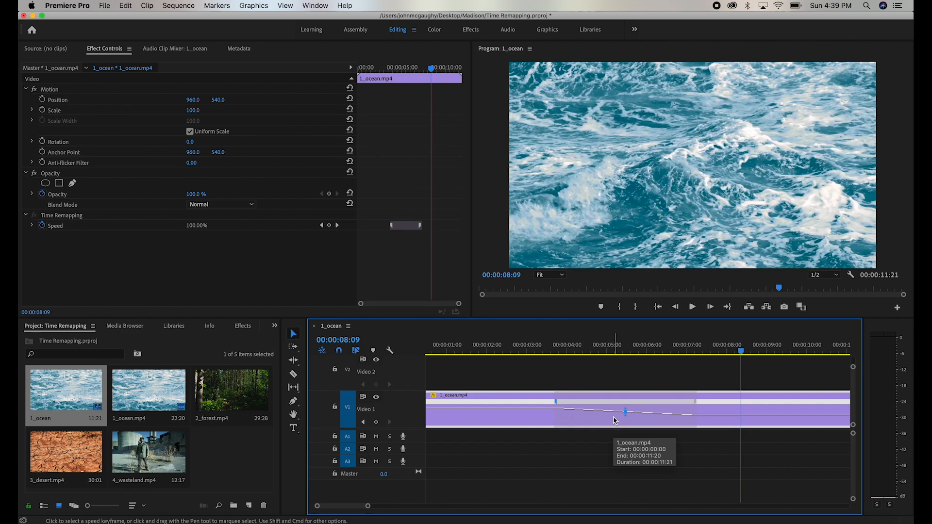
{"action": "key", "text": "super+="}
{"action": "key", "text": "super+="}
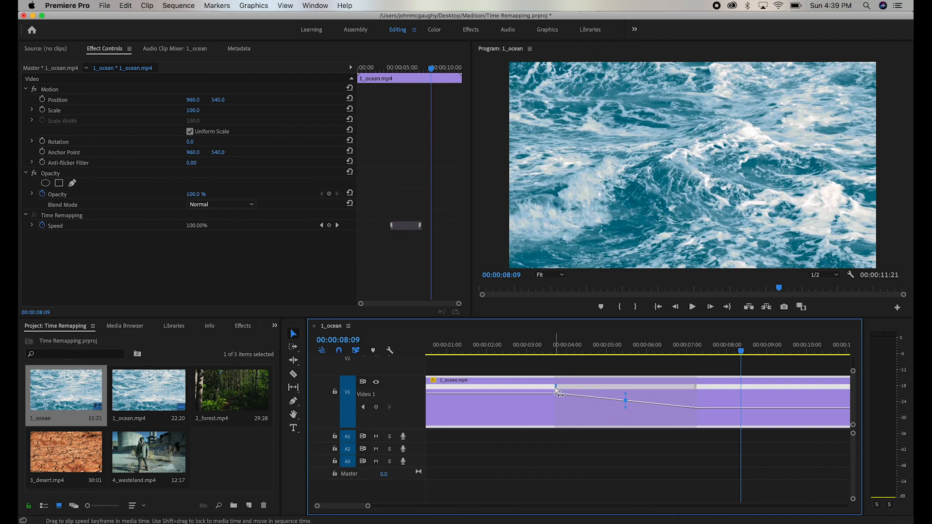
{"action": "left_click", "coordinate": [540, 371]}
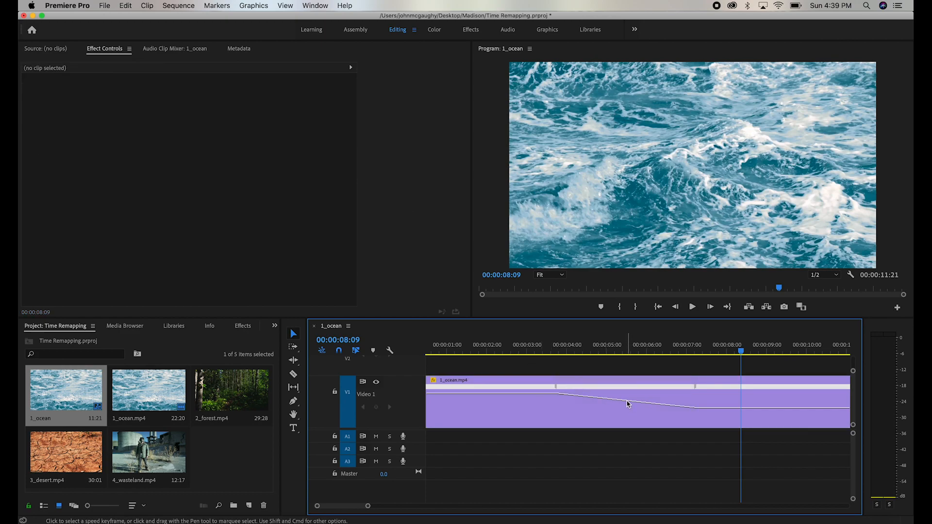
Bend the ocean clip's speed transition into a smooth ease curve and play the ramp from near the beginning.
{"action": "left_click", "coordinate": [627, 404]}
{"action": "left_click", "coordinate": [558, 387]}
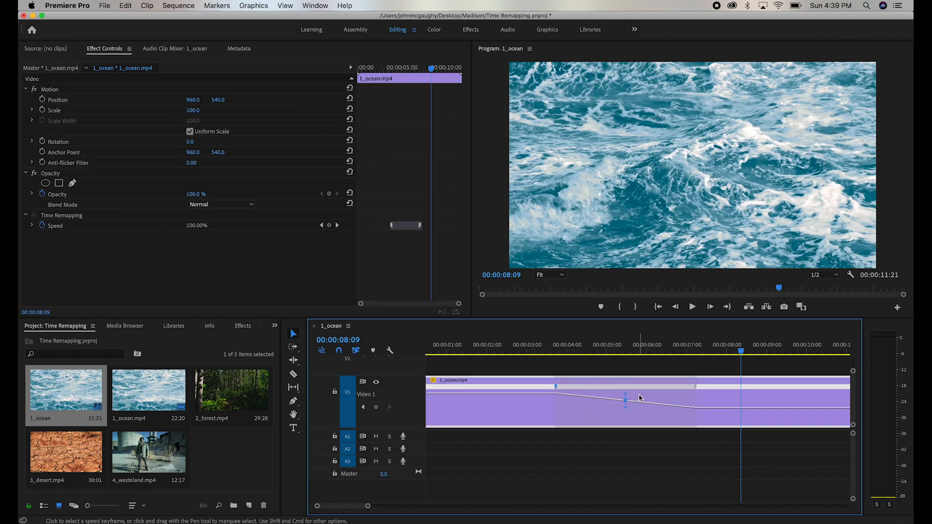
{"action": "left_click_drag", "start_coordinate": [625, 397], "coordinate": [605, 394]}
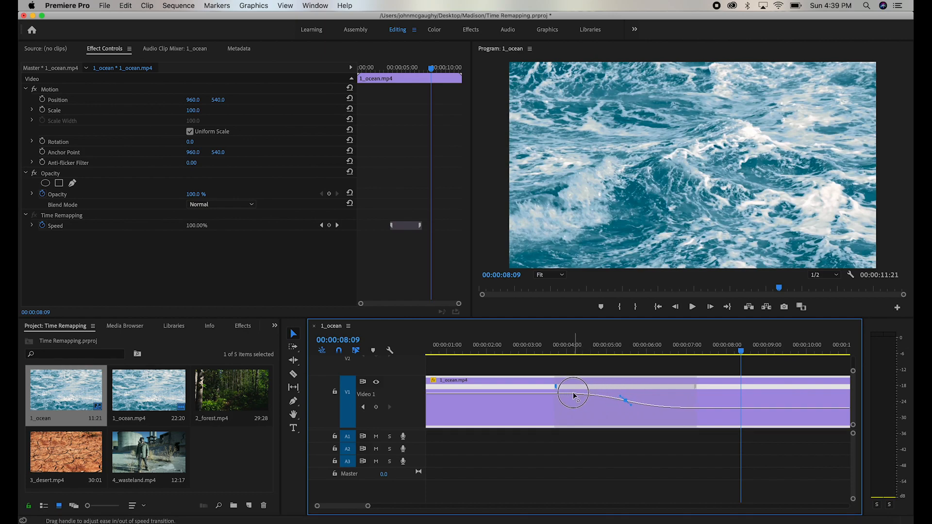
{"action": "left_click", "coordinate": [440, 347]}
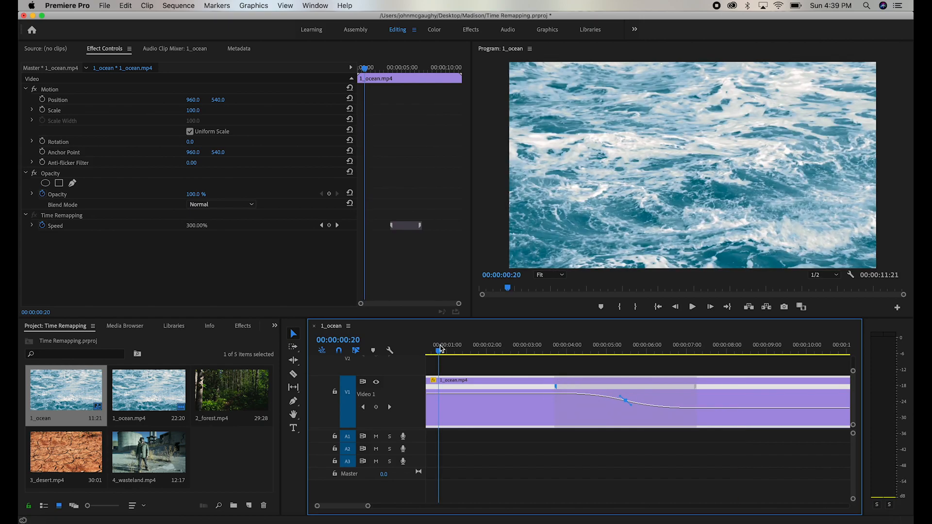
{"action": "key", "text": "space"}
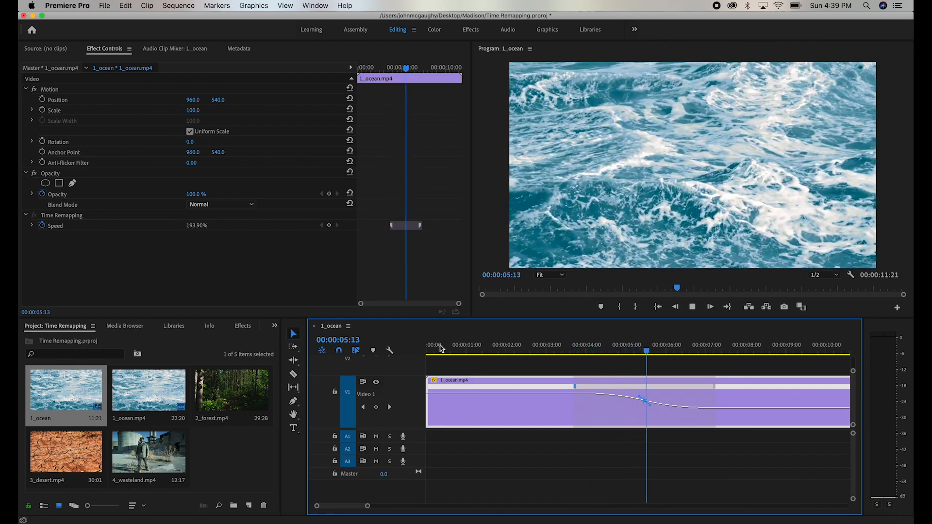
{"action": "key", "text": "space"}
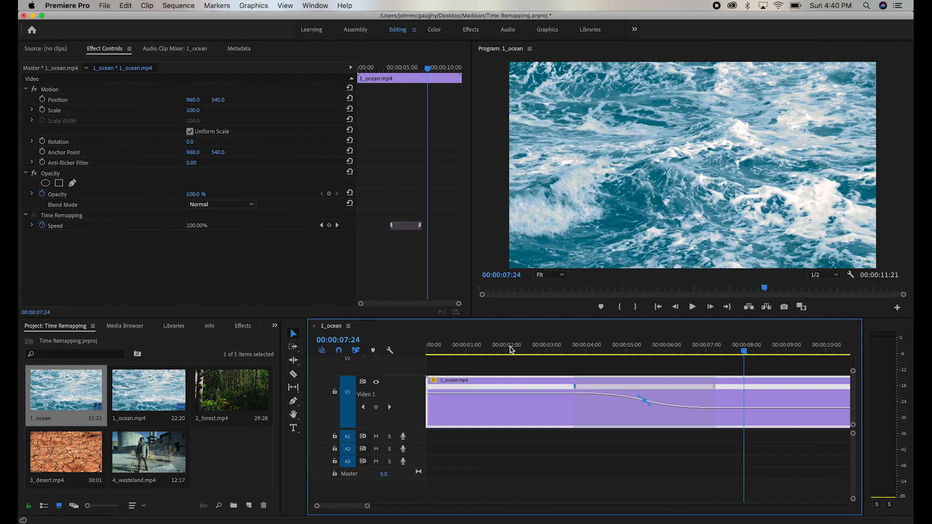
Add 2_forest.mp4 to Video 1 just after the ocean clip and play the forest footage.
{"action": "key", "text": "minus"}
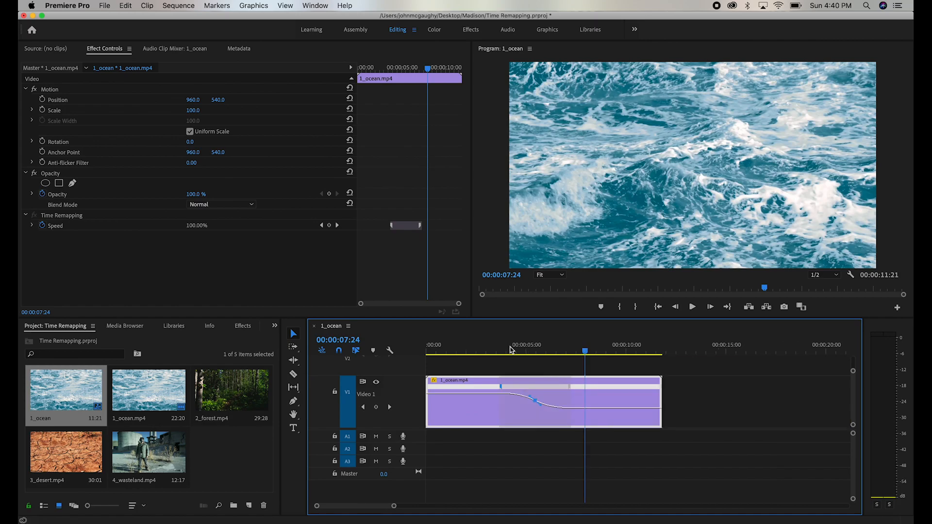
{"action": "key", "text": "minus"}
{"action": "left_click_drag", "start_coordinate": [510, 347], "coordinate": [536, 348]}
{"action": "left_click_drag", "start_coordinate": [231, 391], "coordinate": [555, 384]}
{"action": "left_click", "coordinate": [582, 348]}
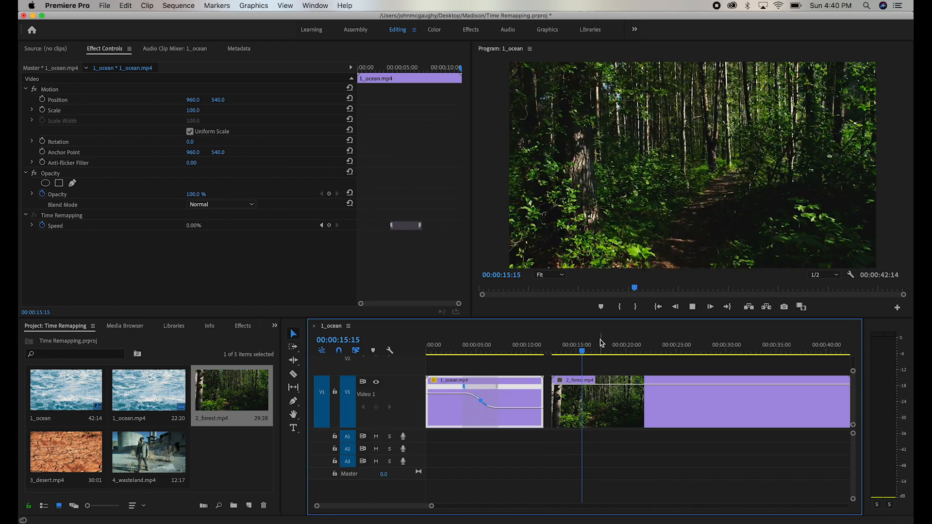
{"action": "left_click", "coordinate": [599, 347]}
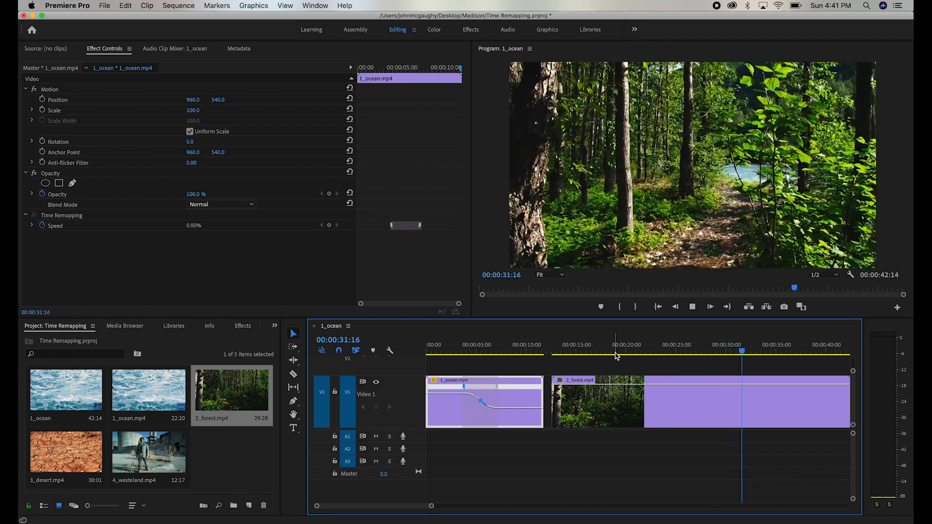
{"action": "key", "text": "space"}
Show the Time Remapping Speed line on the 2_forest.mp4 clip.
{"action": "left_click", "coordinate": [618, 394]}
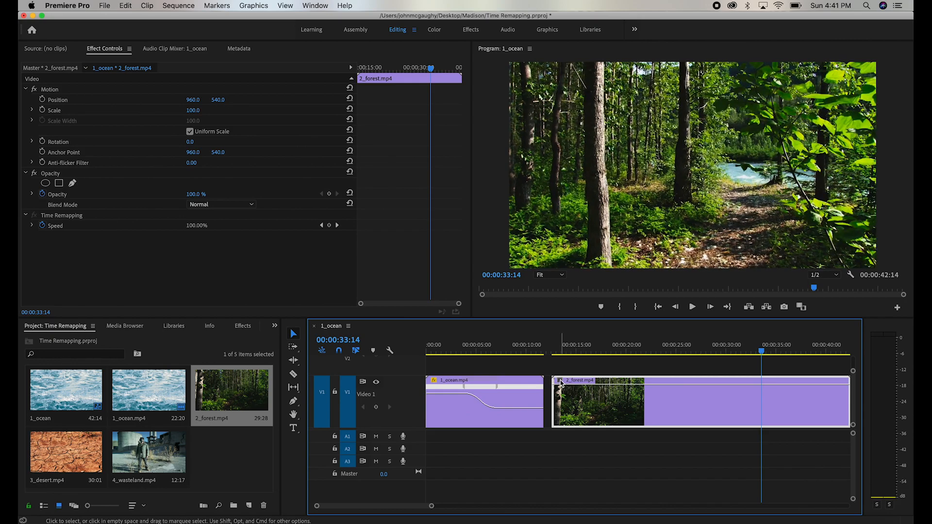
{"action": "left_click", "coordinate": [561, 382]}
{"action": "mouse_move", "coordinate": [606, 416]}
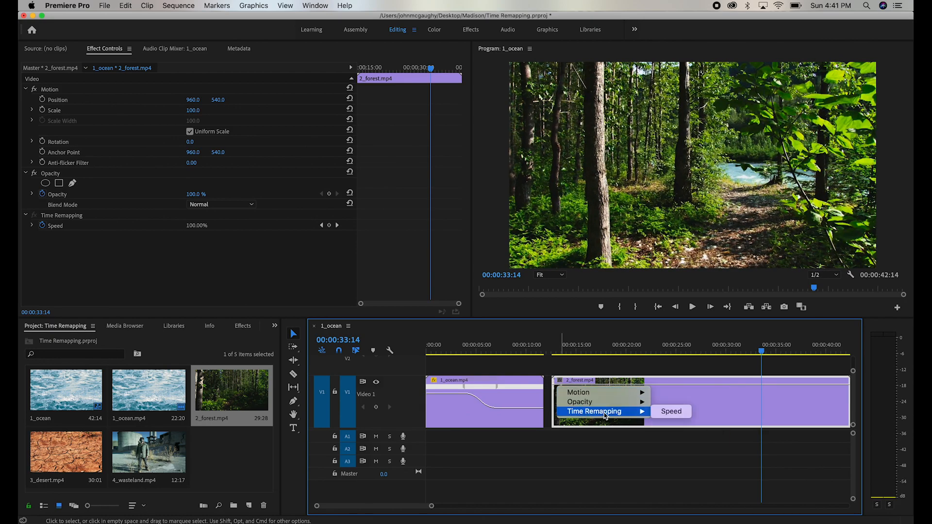
{"action": "left_click", "coordinate": [671, 411]}
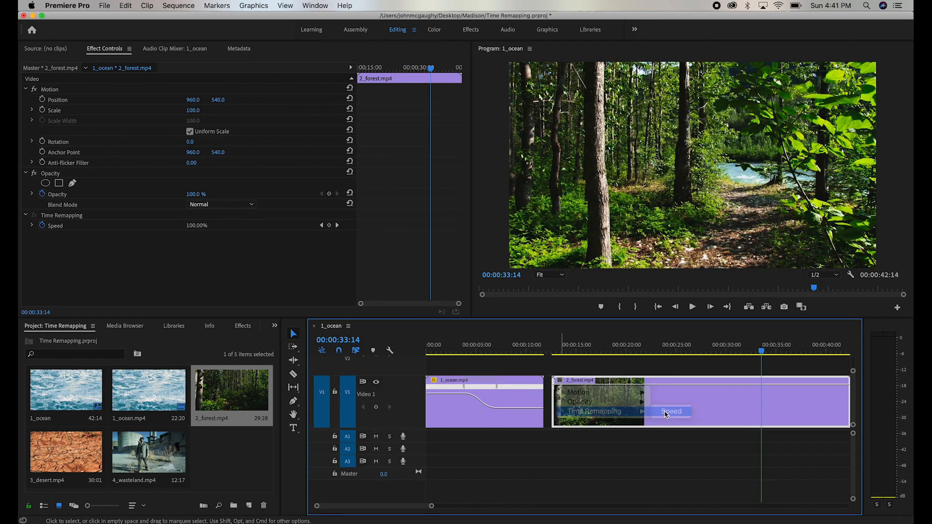
Lower the forest clip's time remapping speed line to 25%.
{"action": "left_click_drag", "start_coordinate": [672, 402], "coordinate": [671, 412]}
{"action": "key", "text": "super+z"}
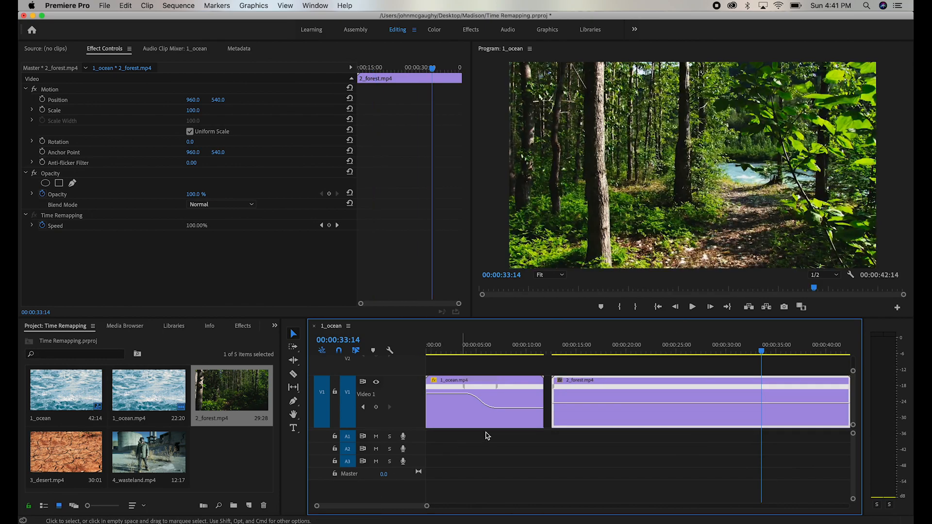
{"action": "key", "text": "minus"}
{"action": "key", "text": "minus"}
{"action": "key", "text": "equal"}
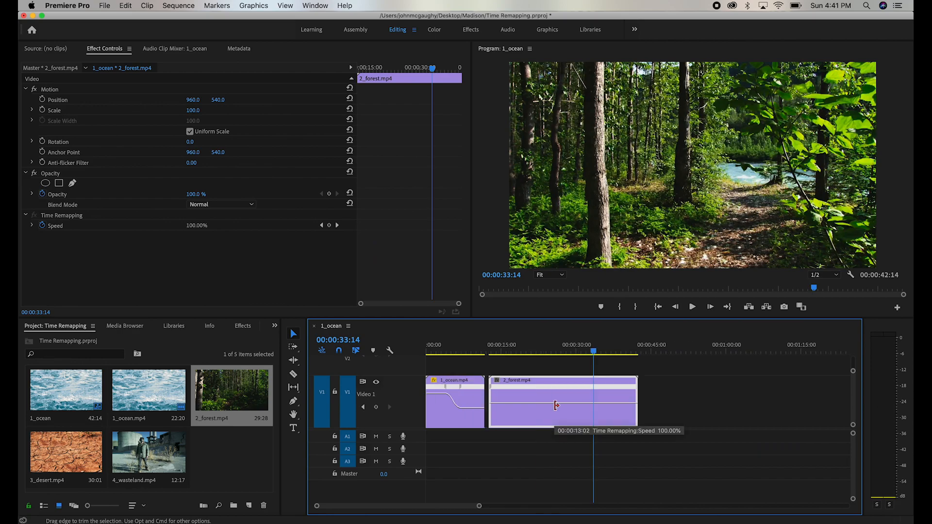
{"action": "left_click_drag", "start_coordinate": [554, 403], "coordinate": [554, 410]}
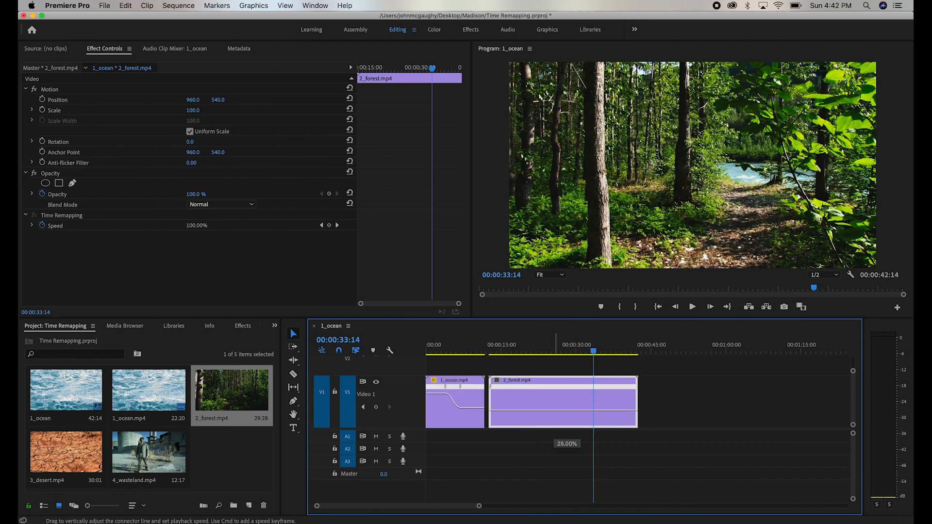
{"action": "left_click_drag", "start_coordinate": [554, 444], "coordinate": [554, 444]}
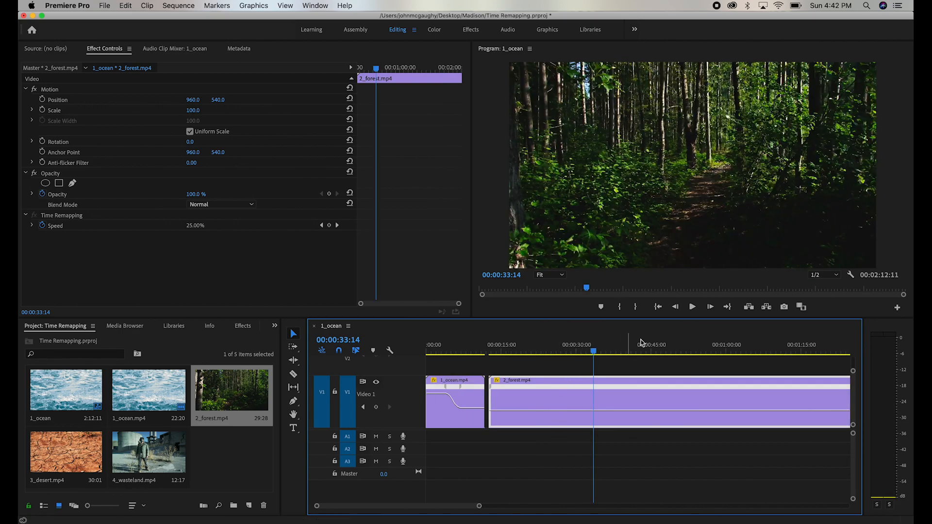
Set the slowed 2_forest.mp4 clip's time interpolation to Frame Blending.
{"action": "mouse_move", "coordinate": [421, 506]}
{"action": "left_mouse_down"}
{"action": "mouse_move", "coordinate": [461, 506]}
{"action": "mouse_move", "coordinate": [427, 508]}
{"action": "mouse_move", "coordinate": [435, 509]}
{"action": "left_mouse_up"}
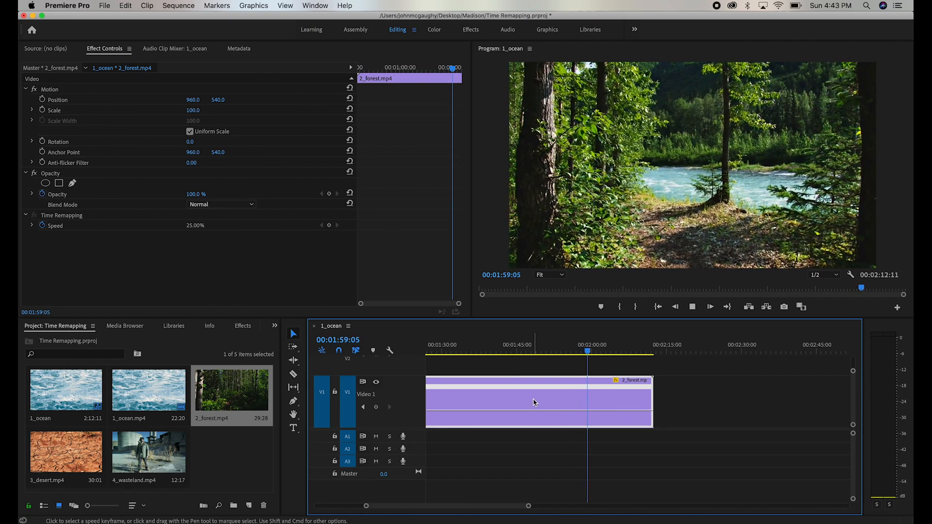
{"action": "key", "text": "space"}
{"action": "left_click", "coordinate": [556, 347]}
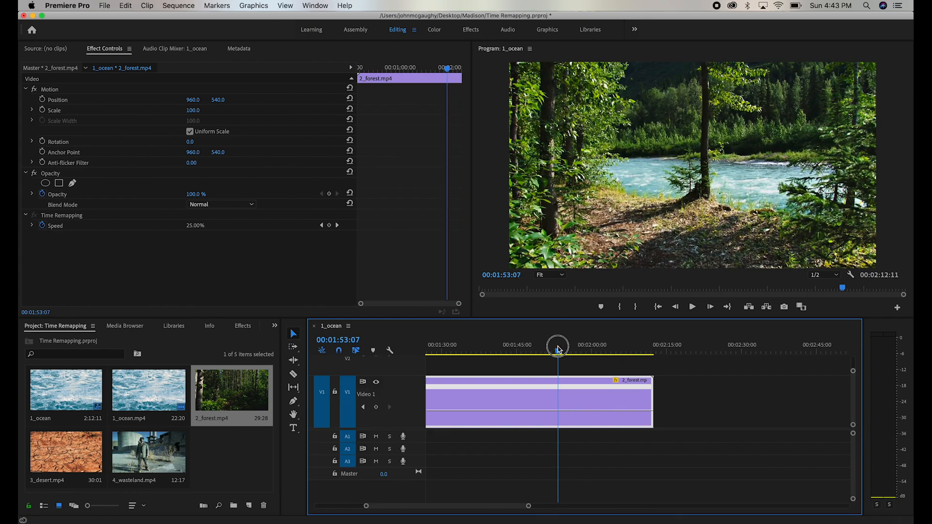
{"action": "right_click", "coordinate": [567, 395]}
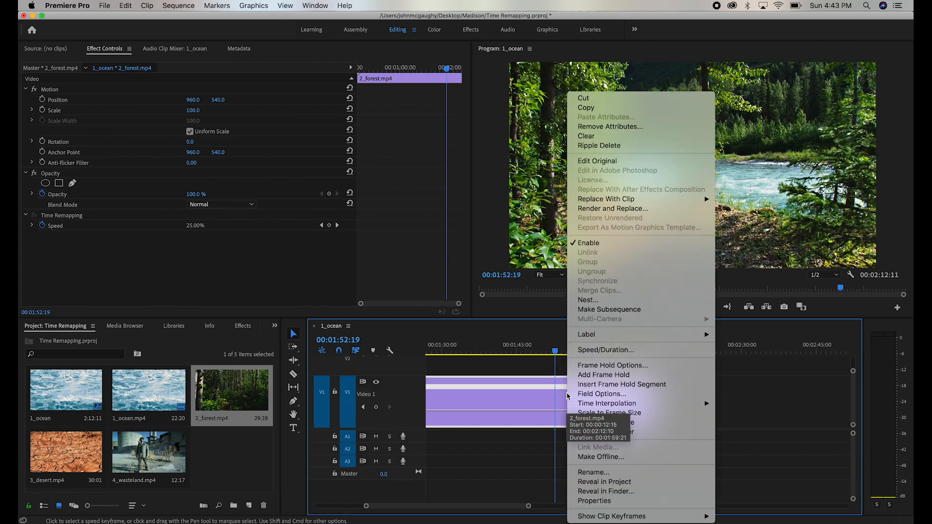
{"action": "mouse_move", "coordinate": [642, 404]}
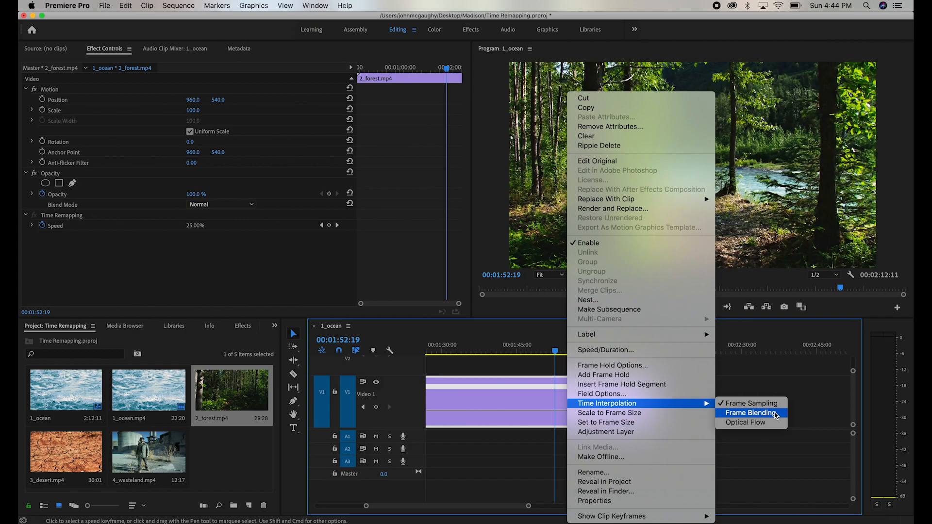
{"action": "left_click", "coordinate": [776, 415]}
Split the 2_forest.mp4 clip on Video 1 at 00:01:38:12.
{"action": "left_click_drag", "start_coordinate": [547, 352], "coordinate": [485, 353]}
{"action": "key", "text": "c"}
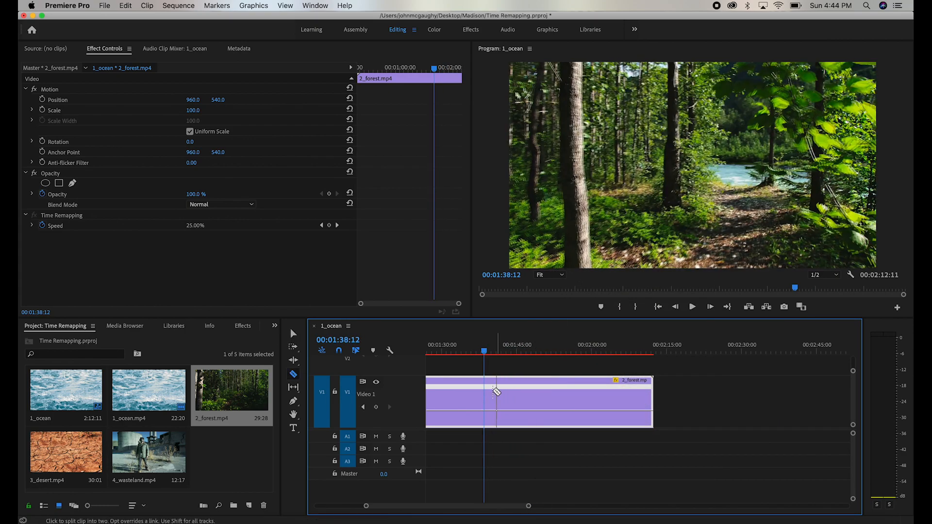
{"action": "left_click", "coordinate": [487, 392]}
{"action": "key", "text": "v"}
Render only the forest segment after the cut to preview its frame-blended slow motion.
{"action": "left_click", "coordinate": [523, 394]}
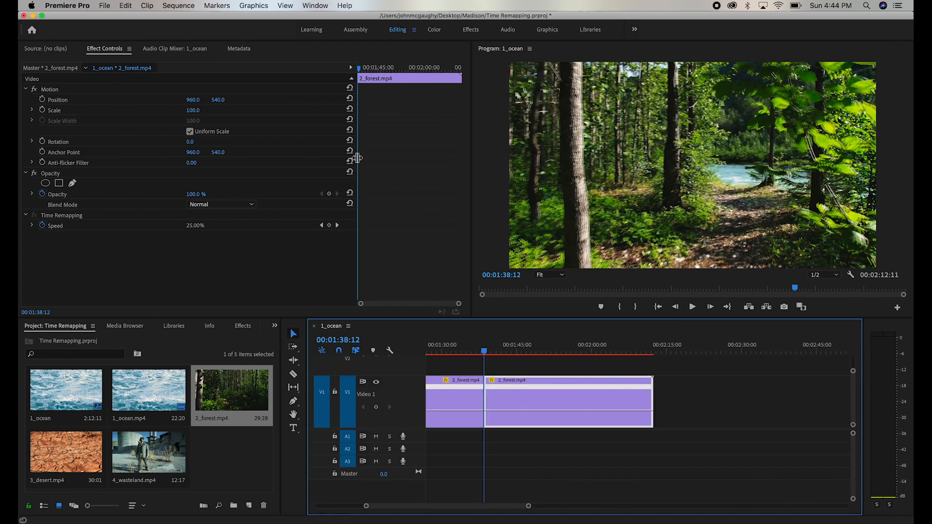
{"action": "left_click", "coordinate": [173, 6]}
{"action": "left_click", "coordinate": [186, 55]}
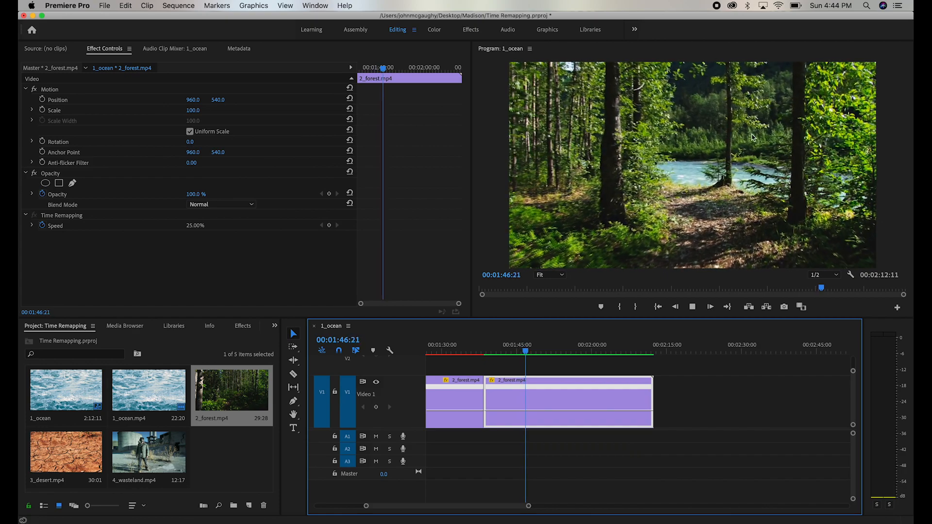
Switch the time interpolation of the forest segment after the cut to Optical Flow.
{"action": "right_click", "coordinate": [570, 403]}
{"action": "mouse_move", "coordinate": [608, 404]}
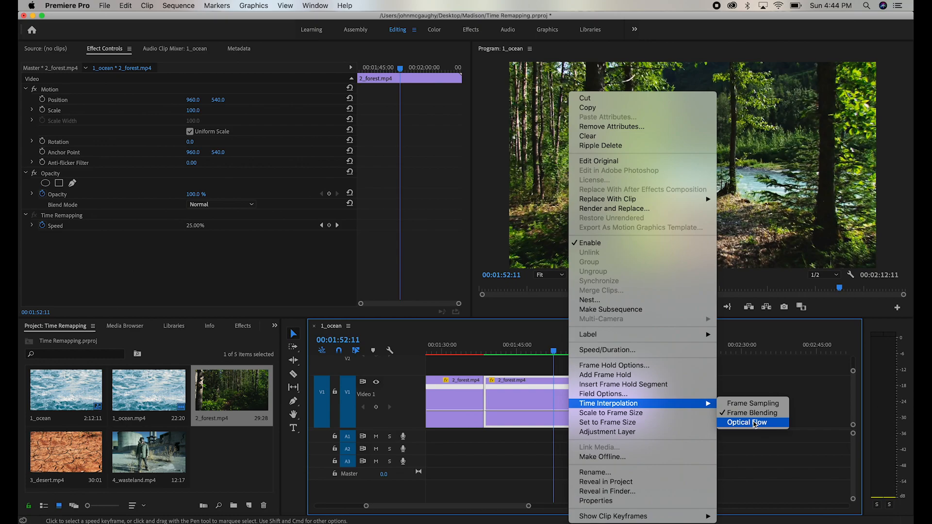
{"action": "left_click", "coordinate": [754, 423]}
Render the selected Optical Flow segment and move the playhead back to about 00:01:58:22 to review it.
{"action": "left_click", "coordinate": [179, 5]}
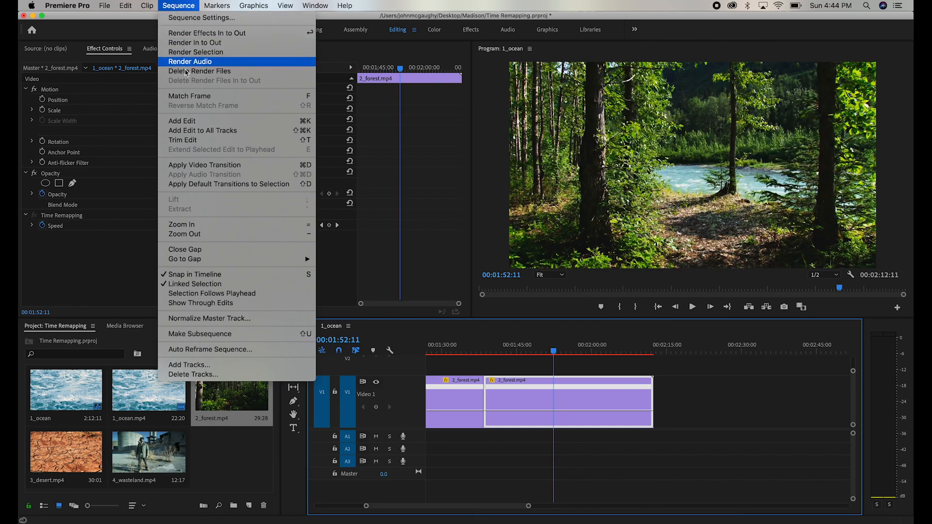
{"action": "left_click", "coordinate": [187, 52]}
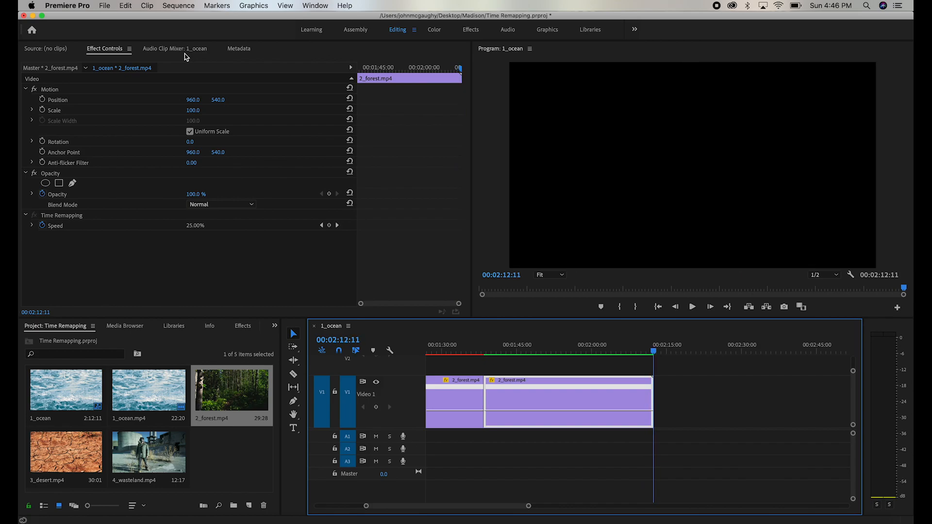
{"action": "left_click_drag", "start_coordinate": [568, 348], "coordinate": [588, 339]}
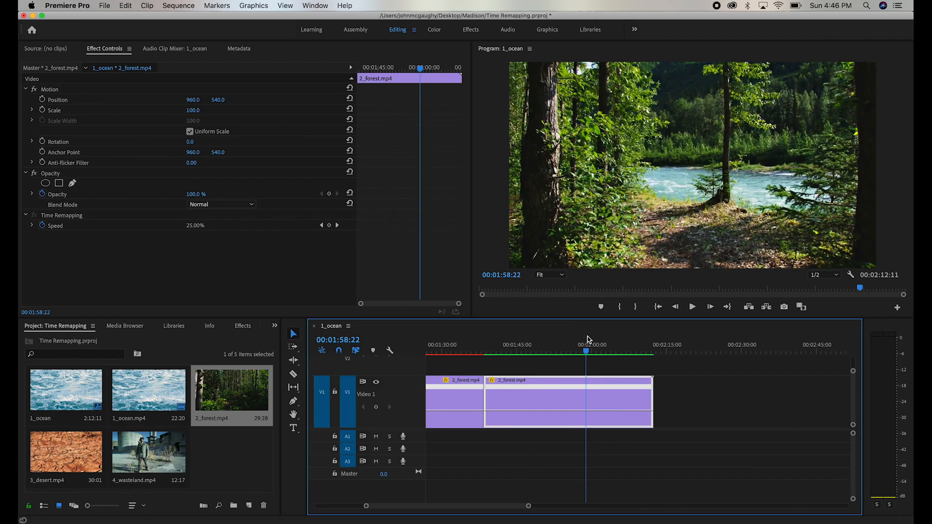